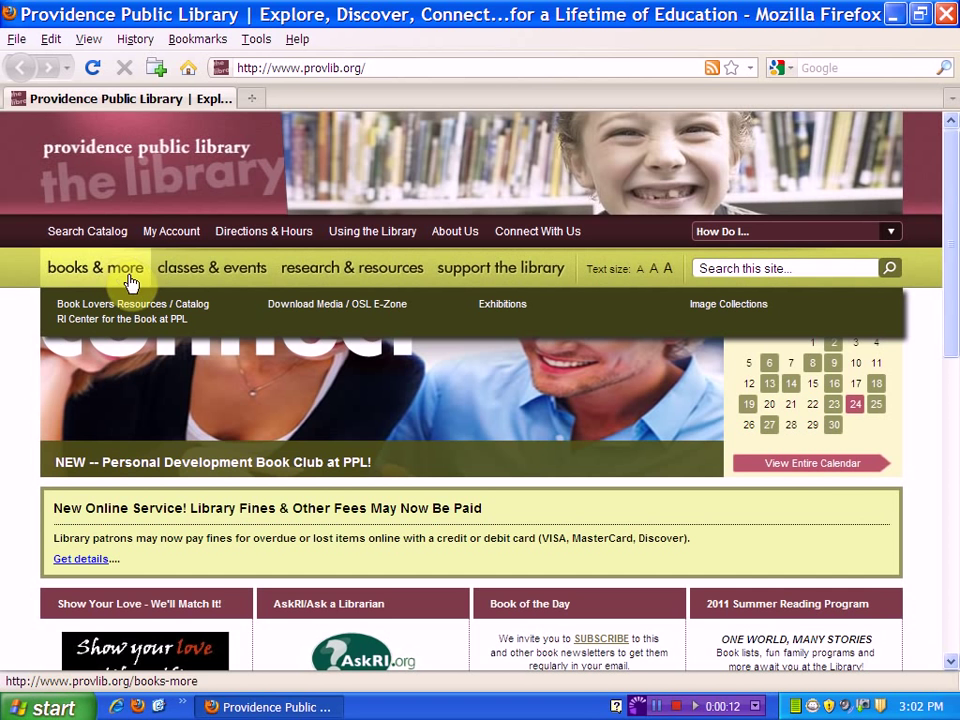
# Go to the library's Download Media / OSL E-Zone page under books & more.
pyautogui.click(332, 305)
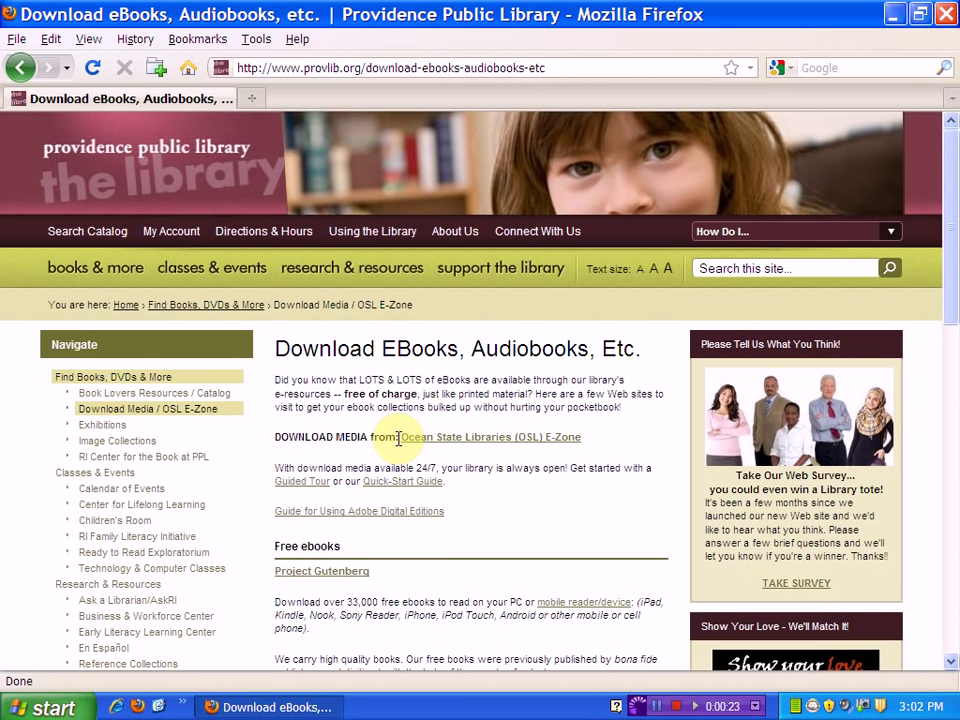
# Follow the Ocean State Libraries (OSL) E-Zone link to the E-Zone welcome page.
pyautogui.click(428, 440)
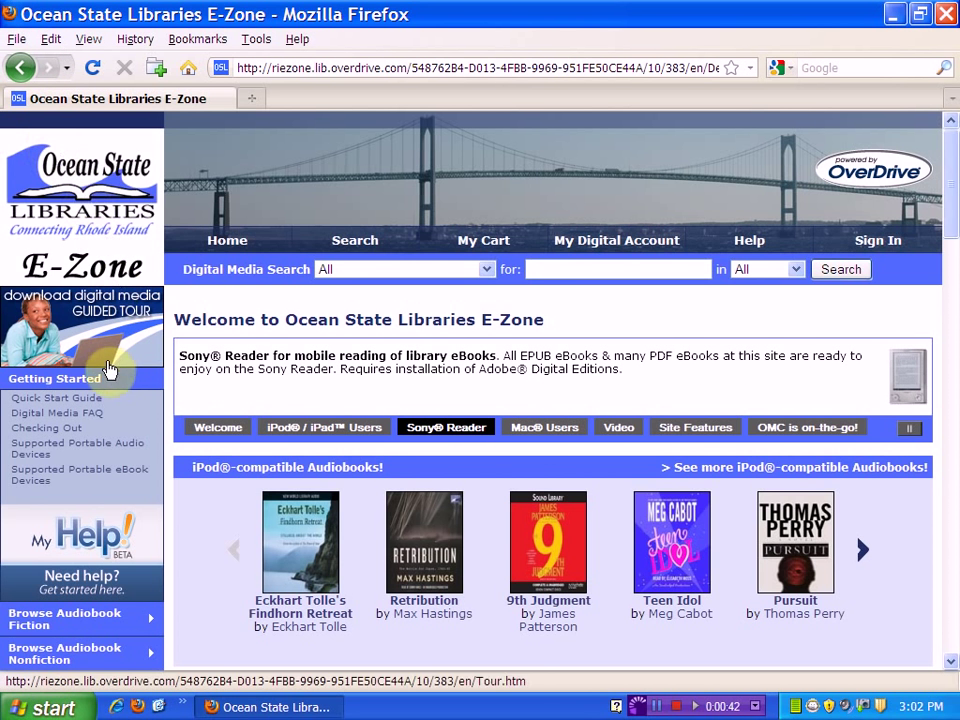
# Go through the Quick Start Guide's Step 1 to the Adobe Digital Editions download page.
pyautogui.click(90, 402)
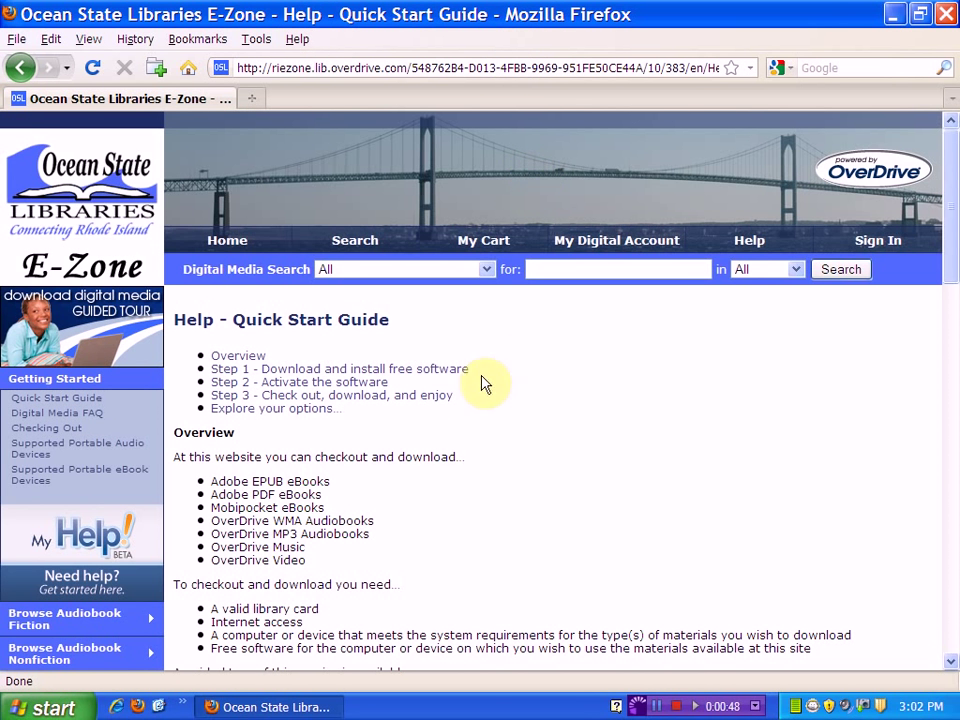
pyautogui.click(451, 379)
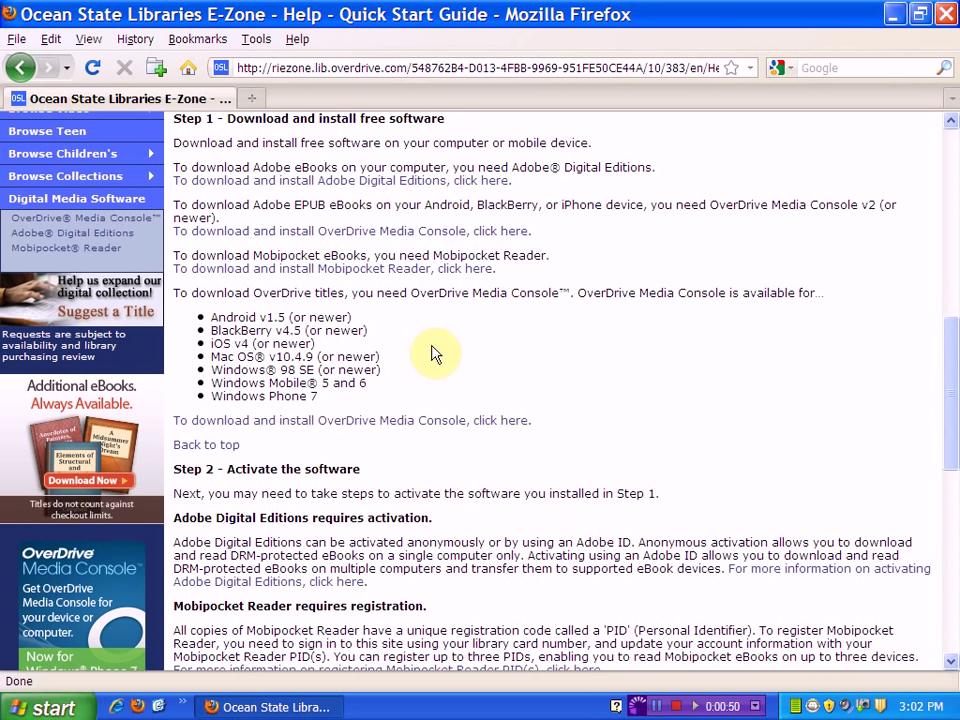
pyautogui.click(382, 183)
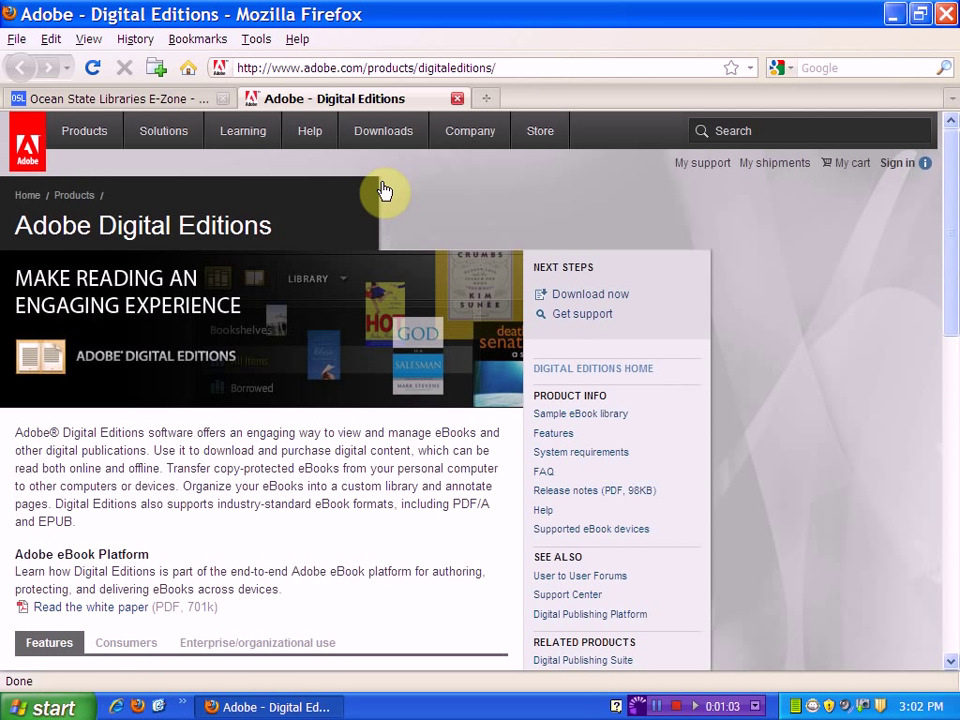
# Download and launch the free Adobe Digital Editions installer, allowing it to run.
pyautogui.click(607, 298)
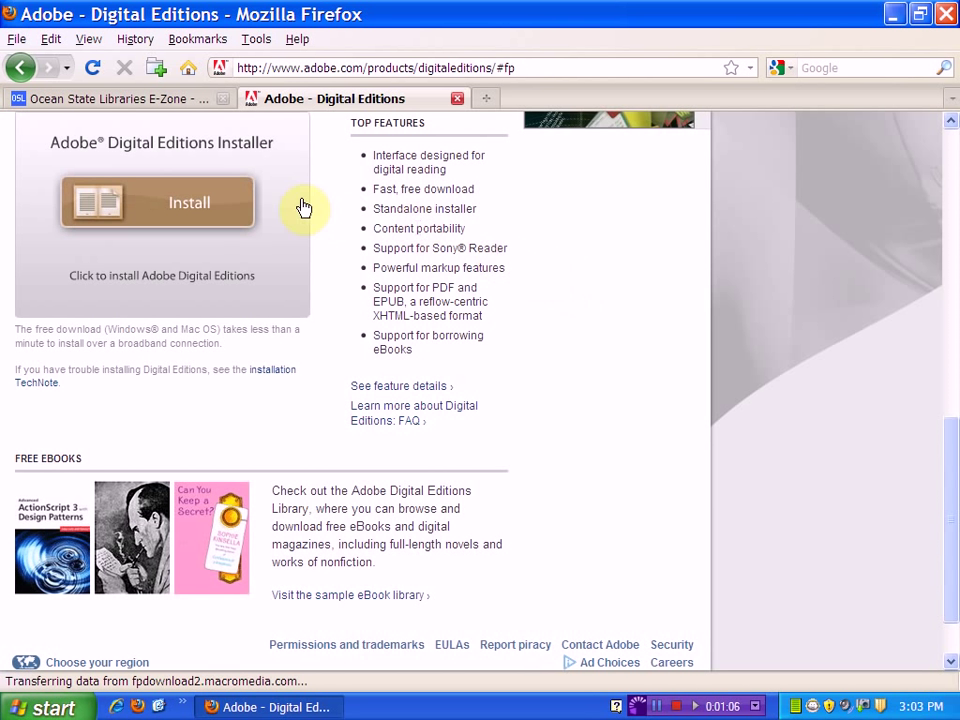
pyautogui.click(203, 209)
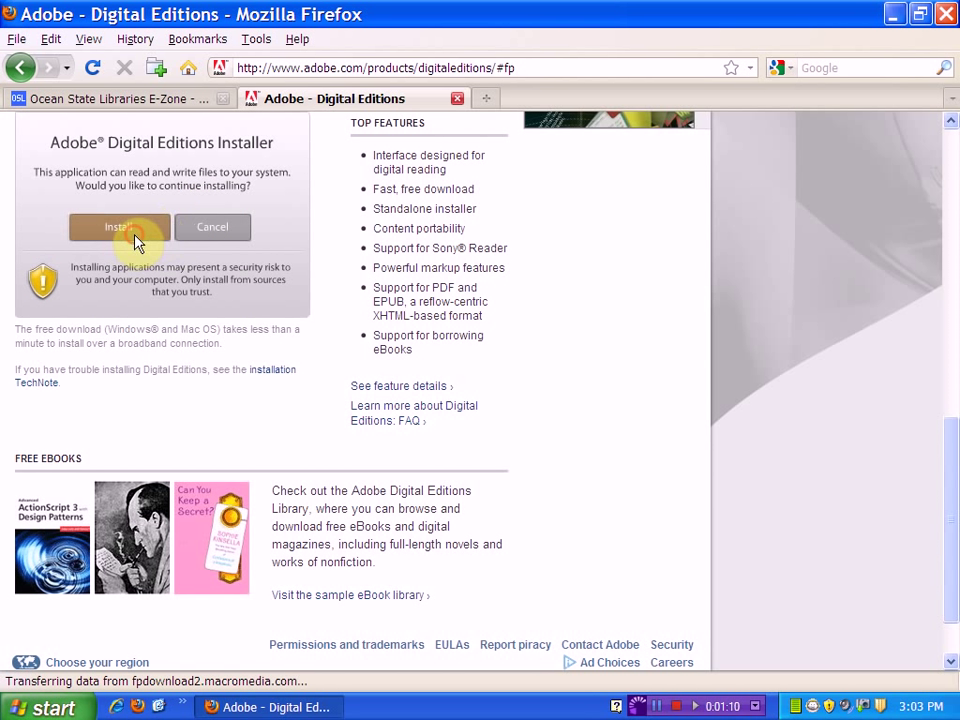
pyautogui.click(135, 236)
pyautogui.click(147, 263)
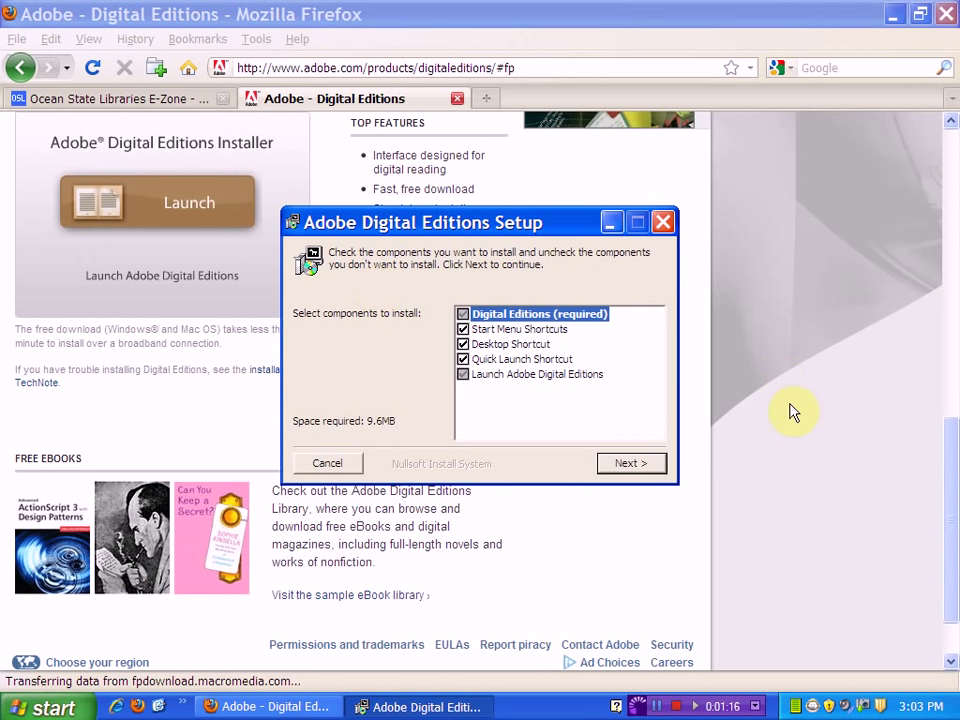
# Install Digital Editions with default components and folder, then accept the license agreement.
pyautogui.click(630, 462)
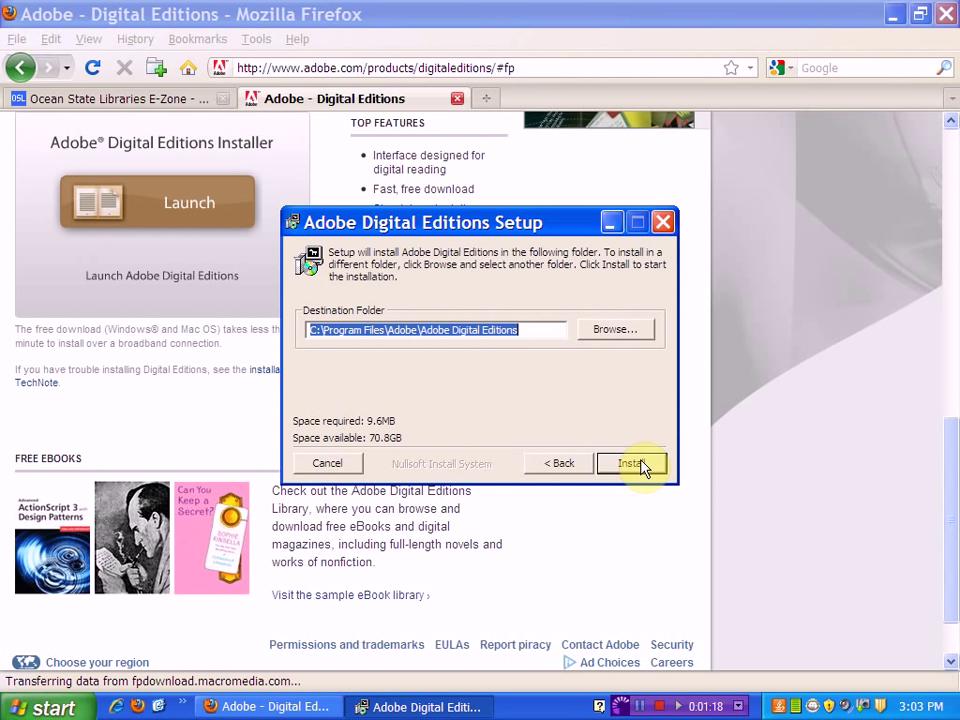
pyautogui.click(640, 464)
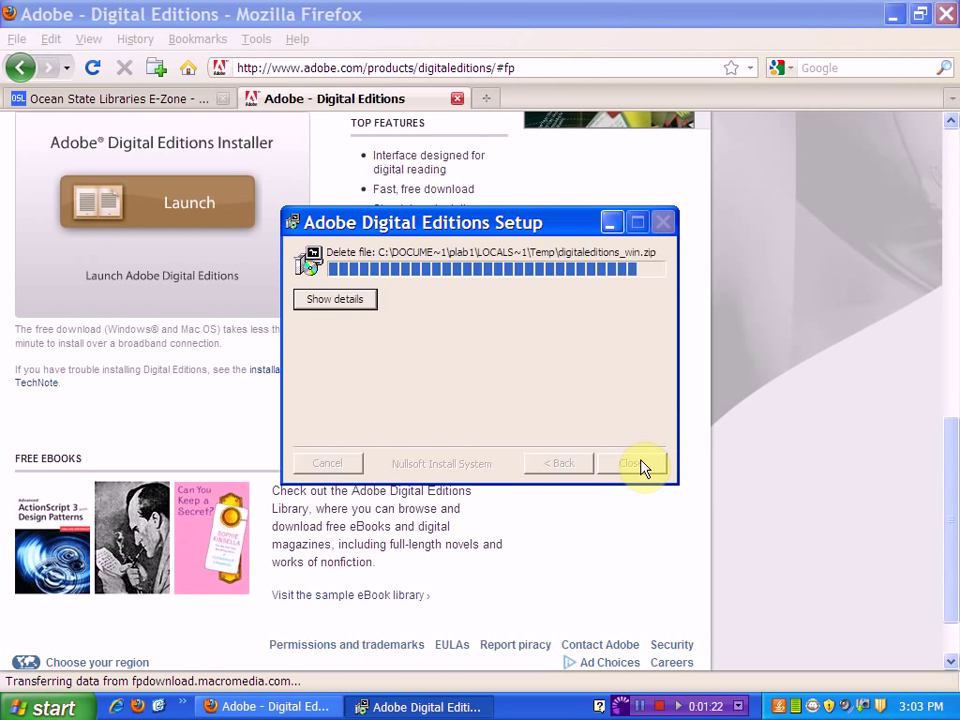
pyautogui.click(640, 464)
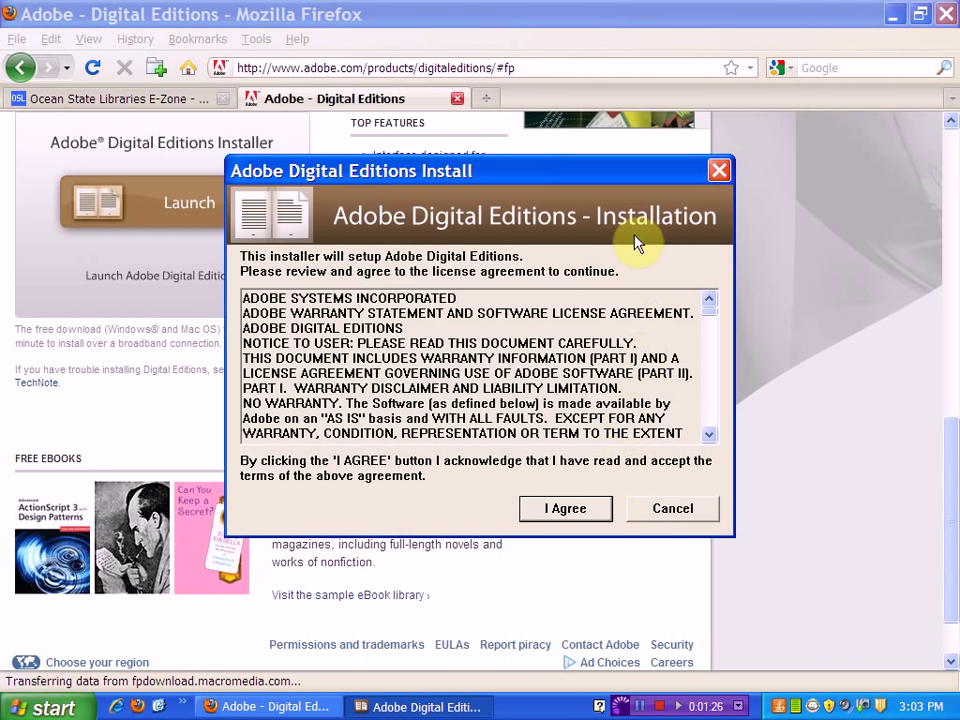
pyautogui.click(604, 519)
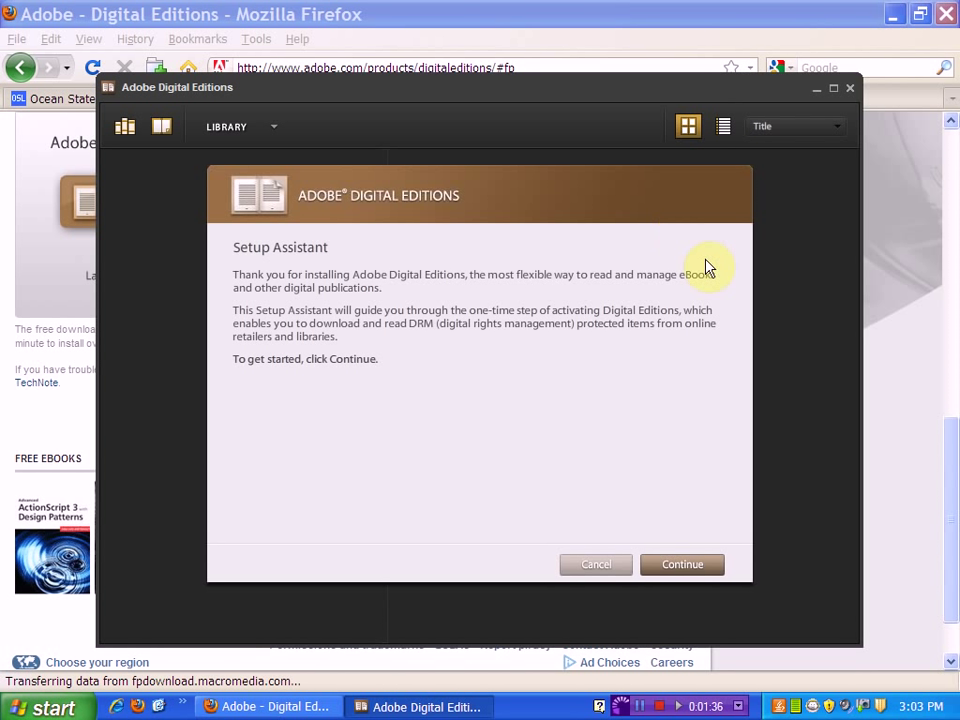
# Continue past the Setup Assistant welcome and follow the 'get an Adobe ID online' link.
pyautogui.click(686, 569)
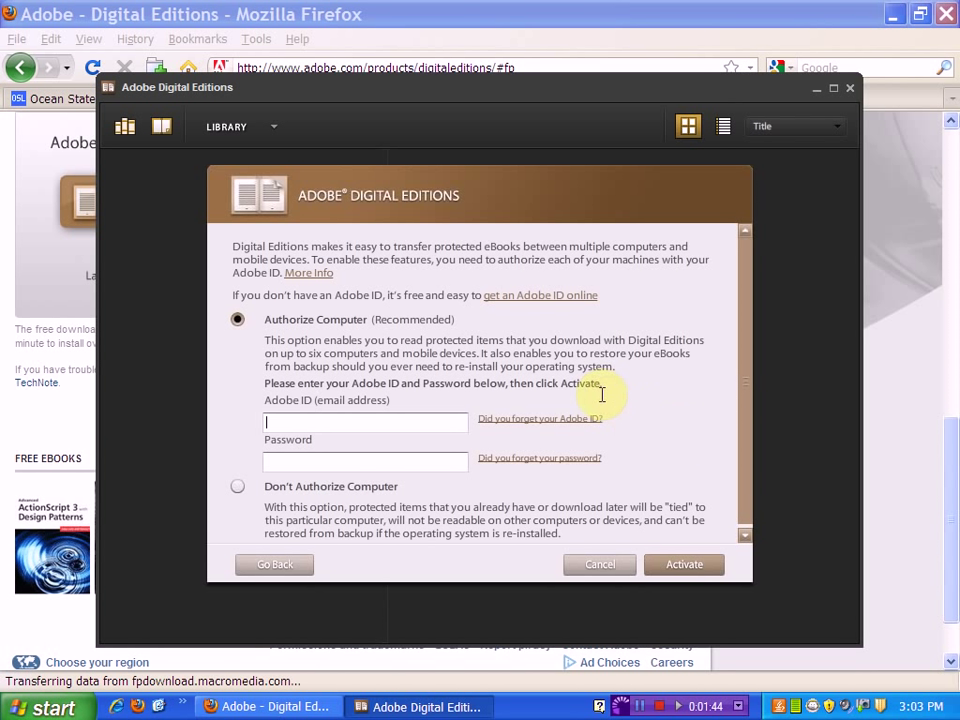
pyautogui.click(557, 296)
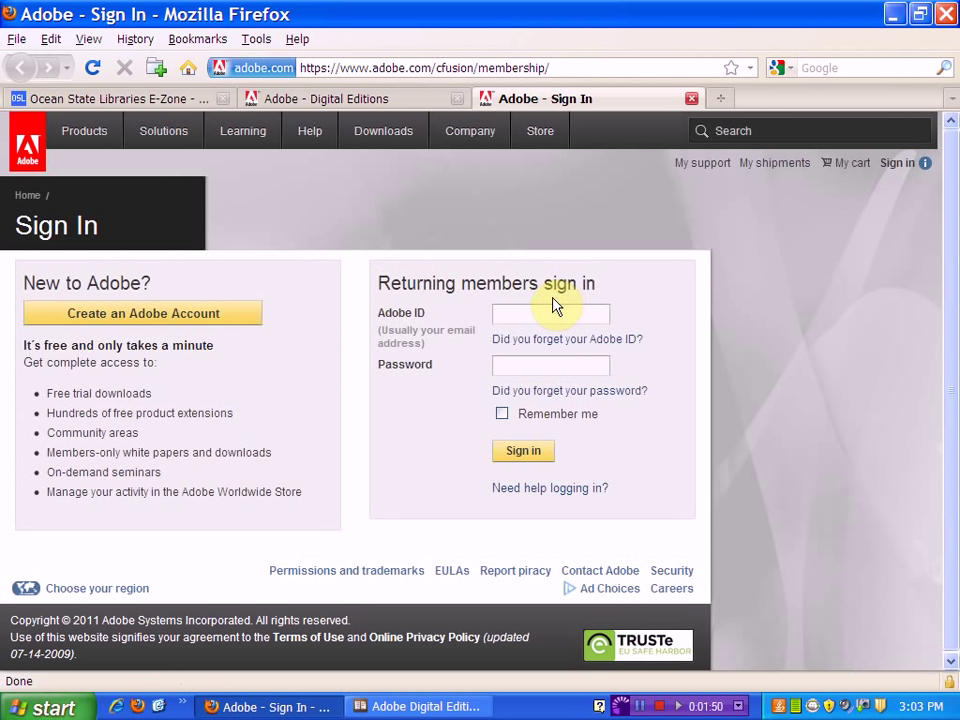
# Start a new Adobe account, entering the e-mail address and the password twice.
pyautogui.click(238, 316)
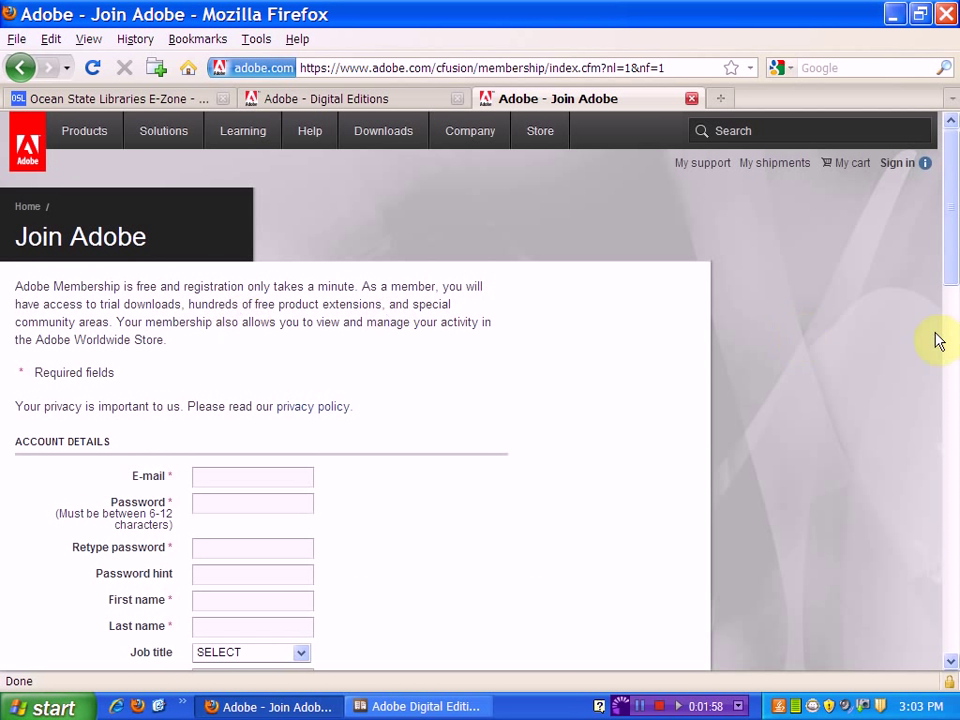
pyautogui.click(201, 479)
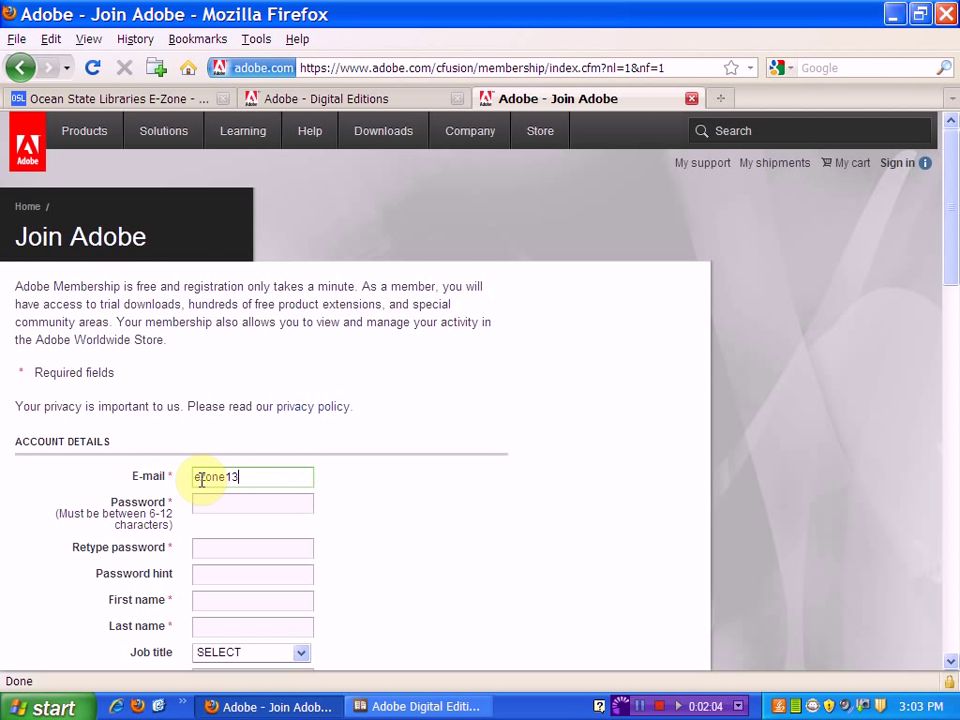
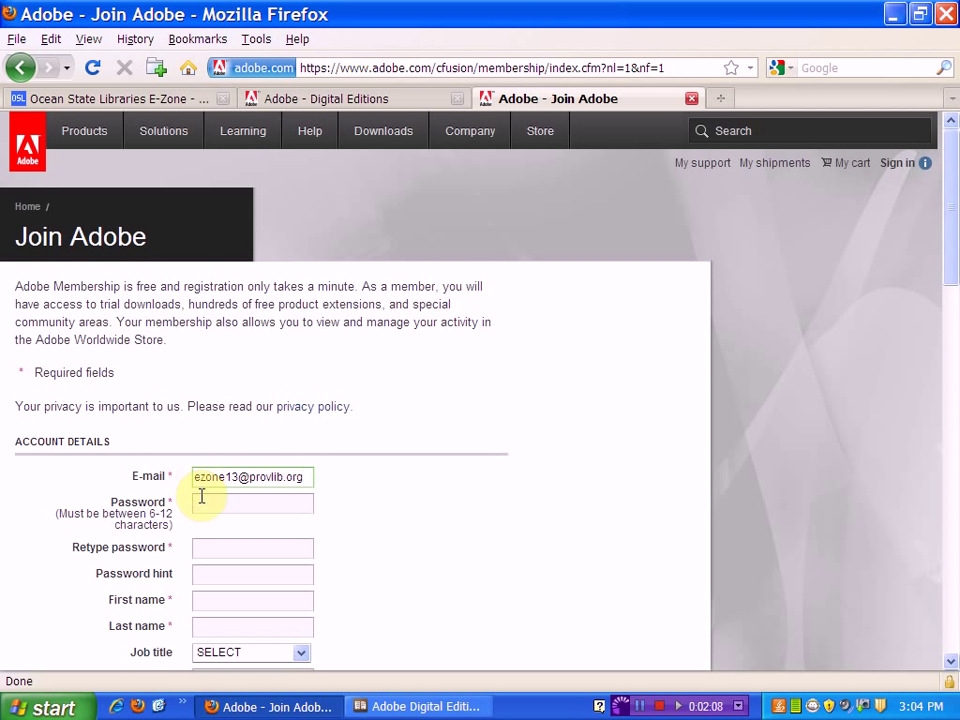
pyautogui.click(206, 498)
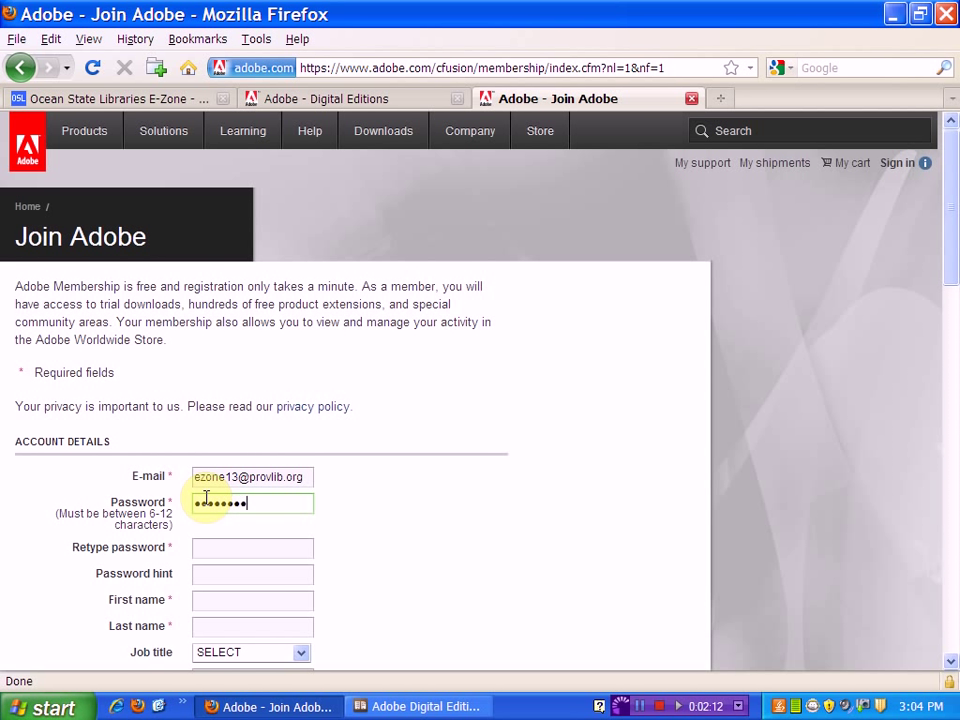
pyautogui.click(222, 551)
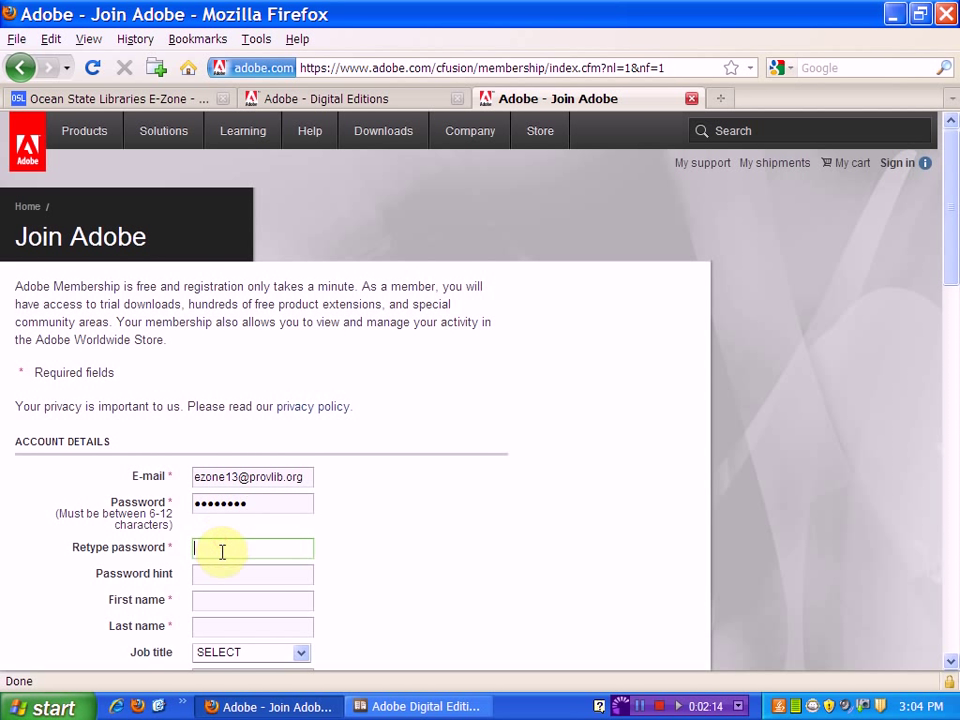
pyautogui.write('••••••••')
# Fill in the password hint and the user's first and last names.
pyautogui.click(240, 578)
pyautogui.write('greene')
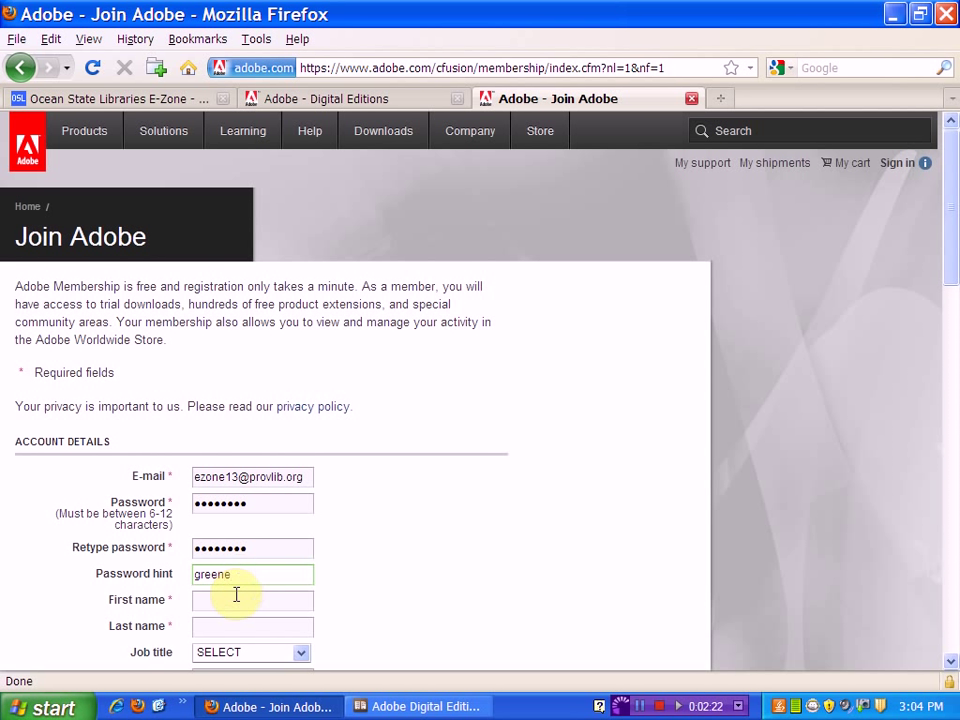
pyautogui.click(235, 599)
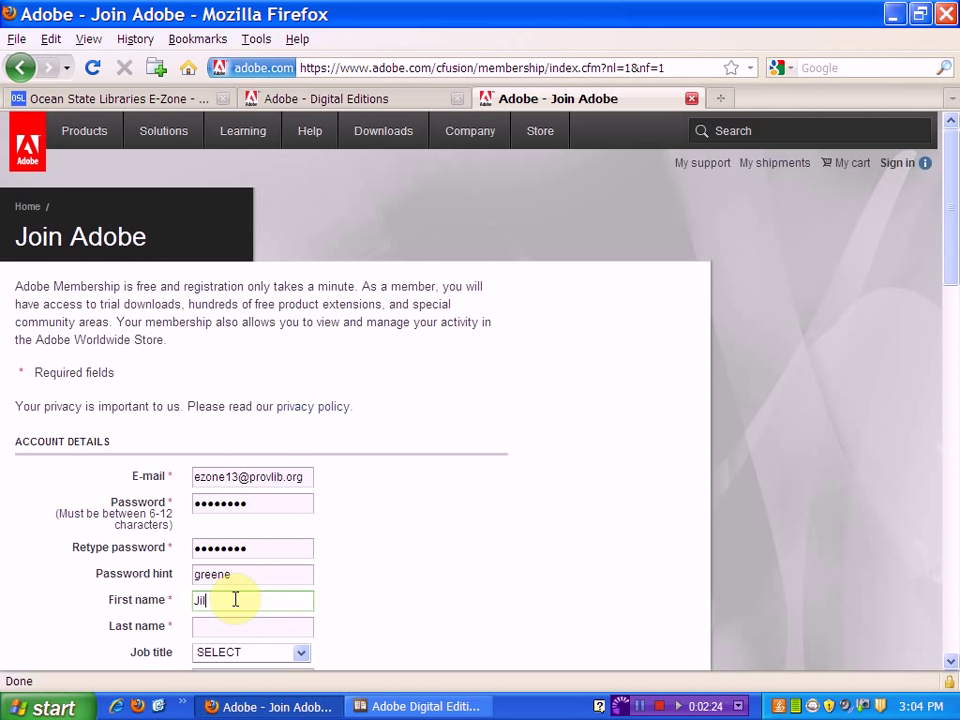
pyautogui.click(228, 625)
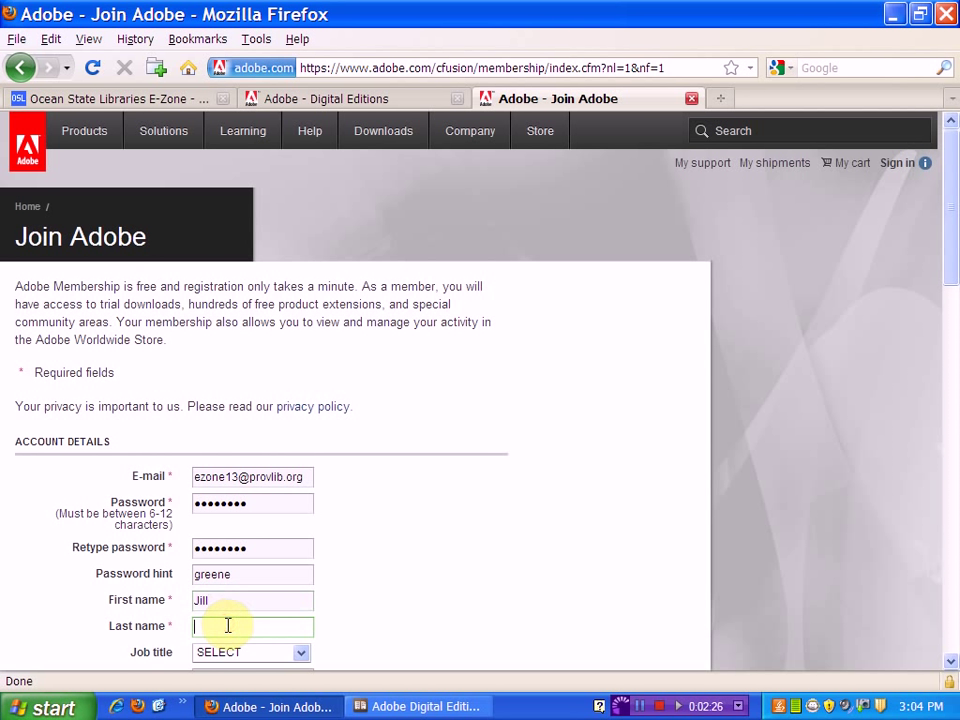
pyautogui.write('Ezone')
# Set job title to IT Manager and organization to Providence Public Library.
pyautogui.moveTo(954, 272); pyautogui.dragTo(900, 360)
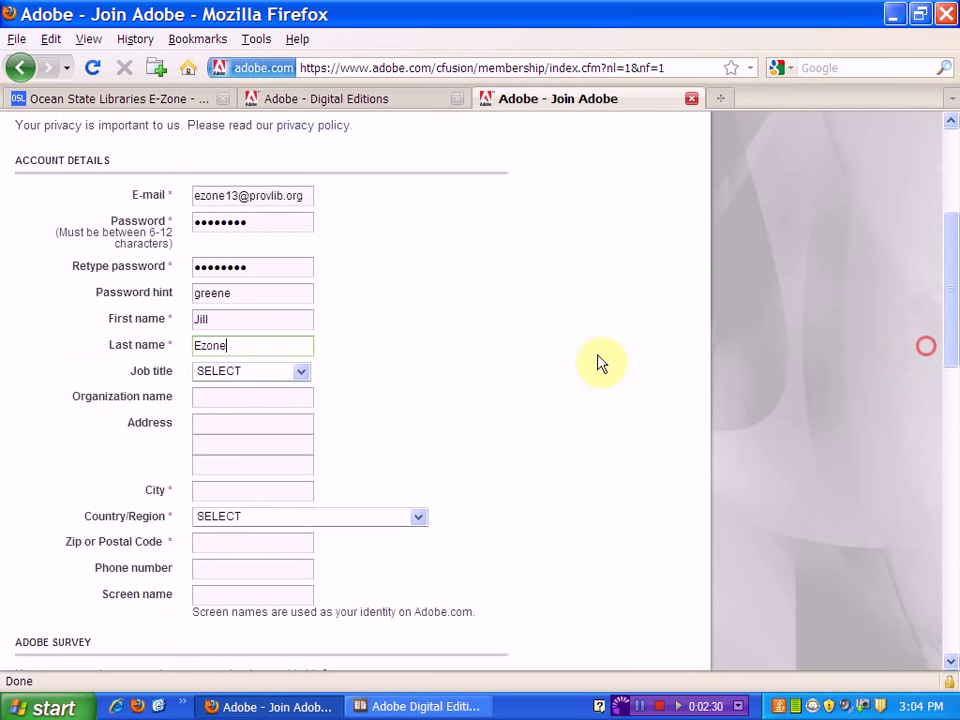
pyautogui.click(303, 375)
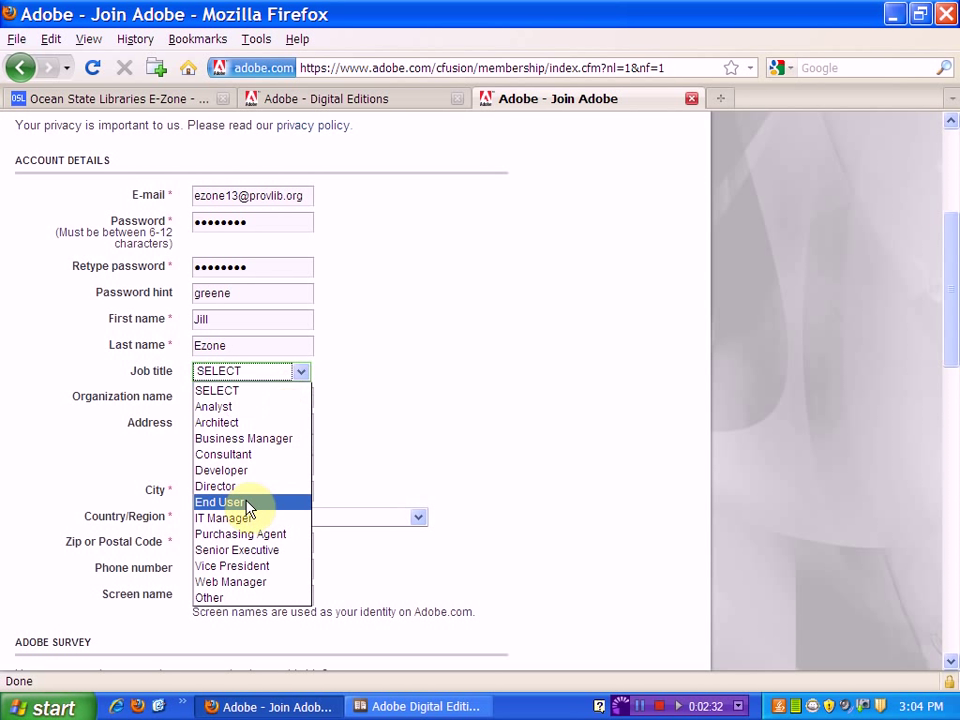
pyautogui.click(250, 519)
pyautogui.click(197, 398)
pyautogui.write('Providence Public Libta')
pyautogui.press('BackSpace')
pyautogui.press('BackSpace')
pyautogui.write('rary')
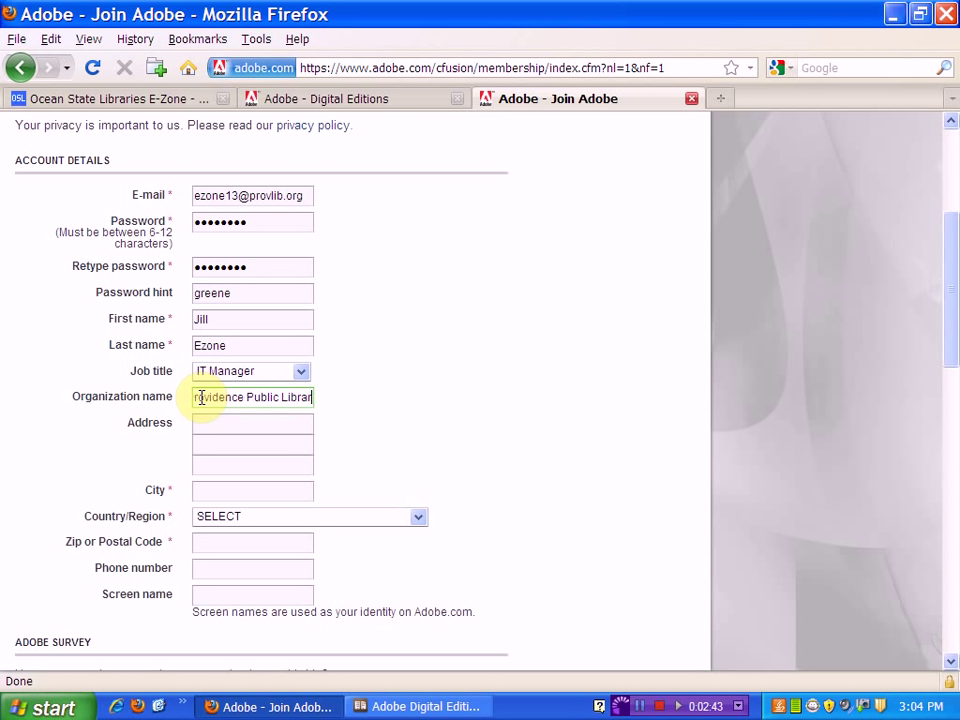
# Enter the library's street address and city, with country United States and state Rhode Island.
pyautogui.click(199, 422)
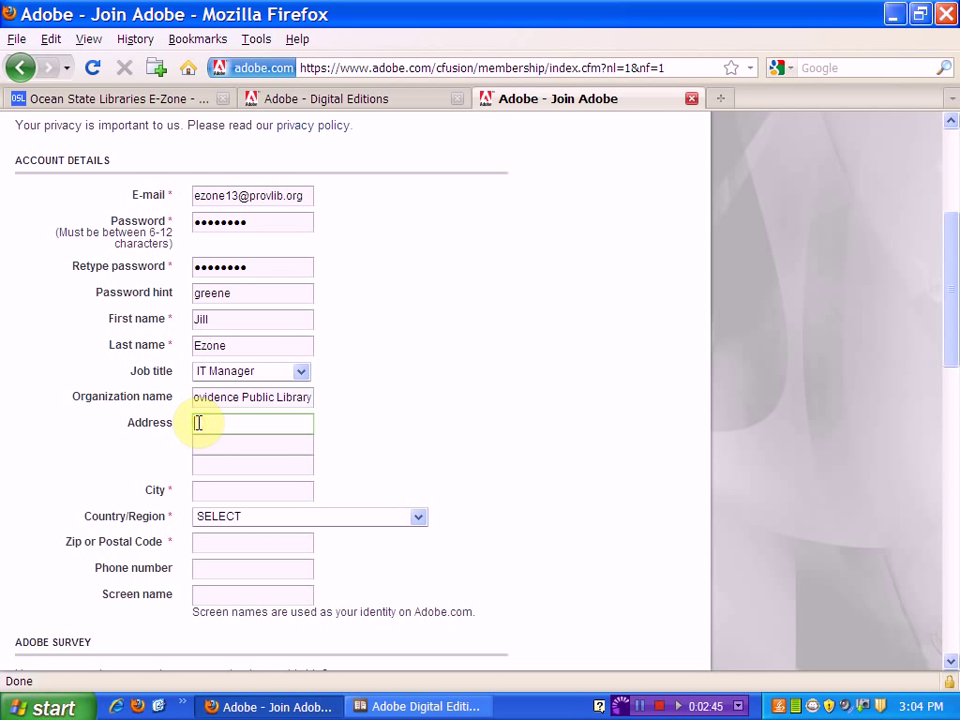
pyautogui.write('150 Empire Street')
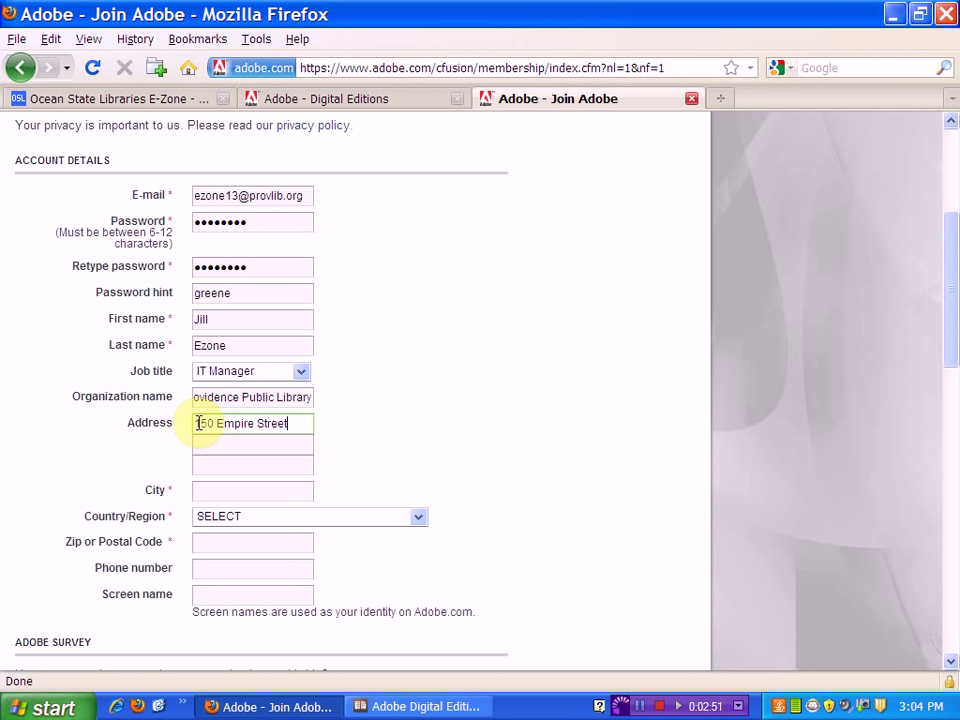
pyautogui.click(205, 490)
pyautogui.write('Providence')
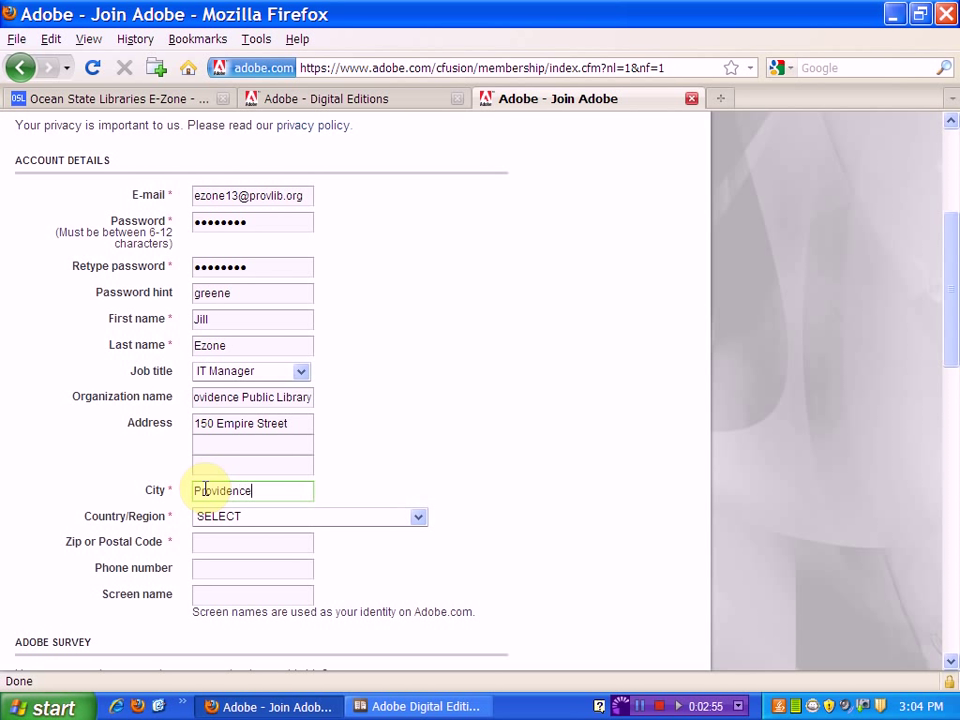
pyautogui.click(419, 515)
pyautogui.click(283, 212)
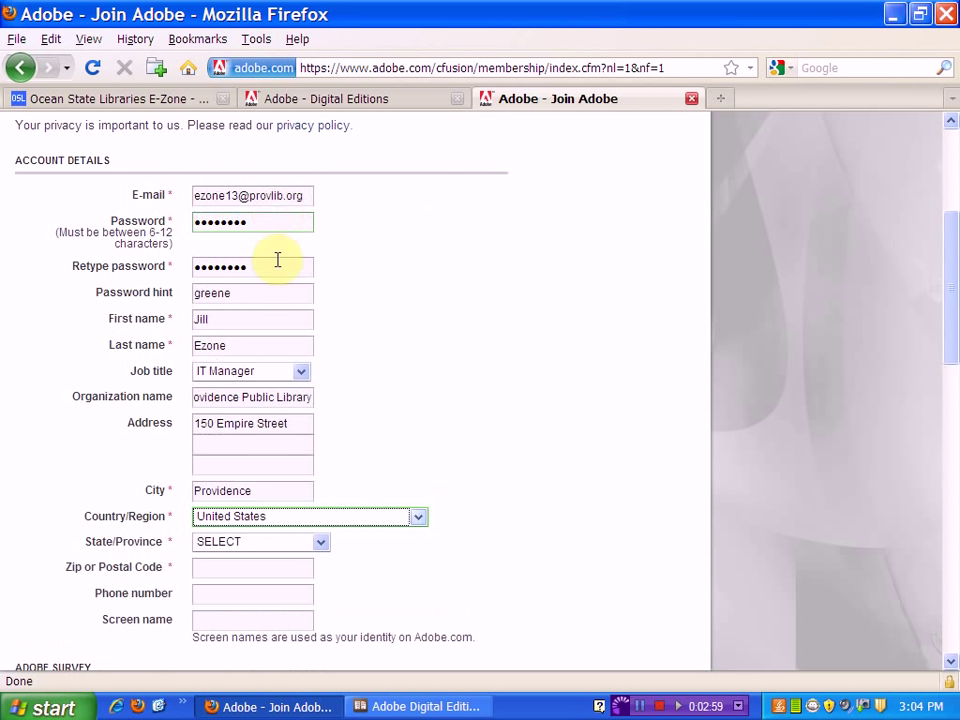
pyautogui.click(319, 545)
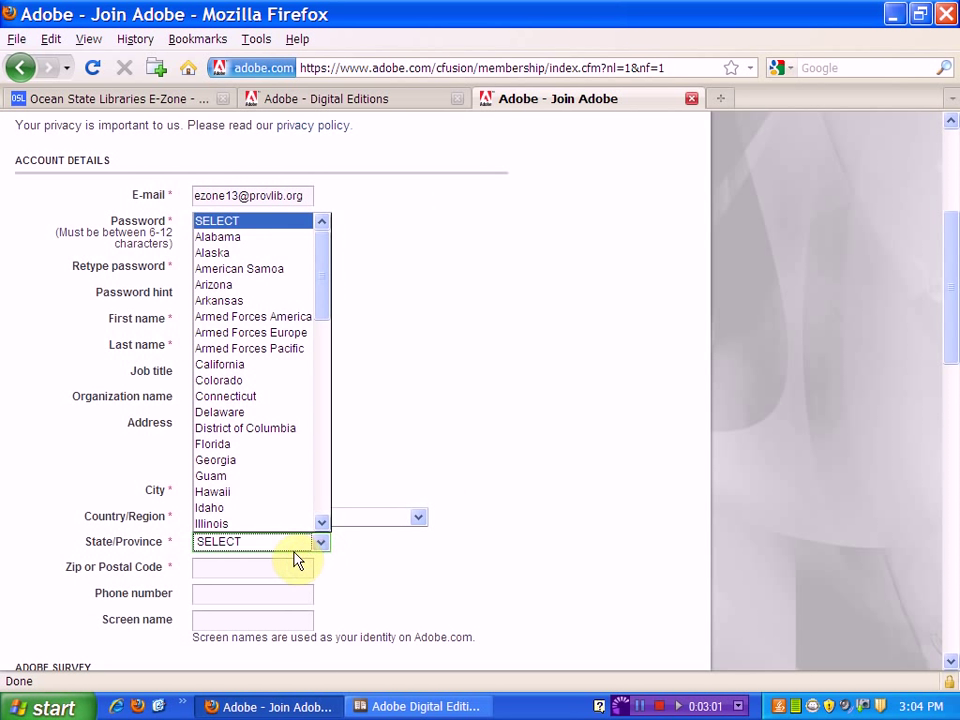
pyautogui.moveTo(317, 300); pyautogui.dragTo(311, 450)
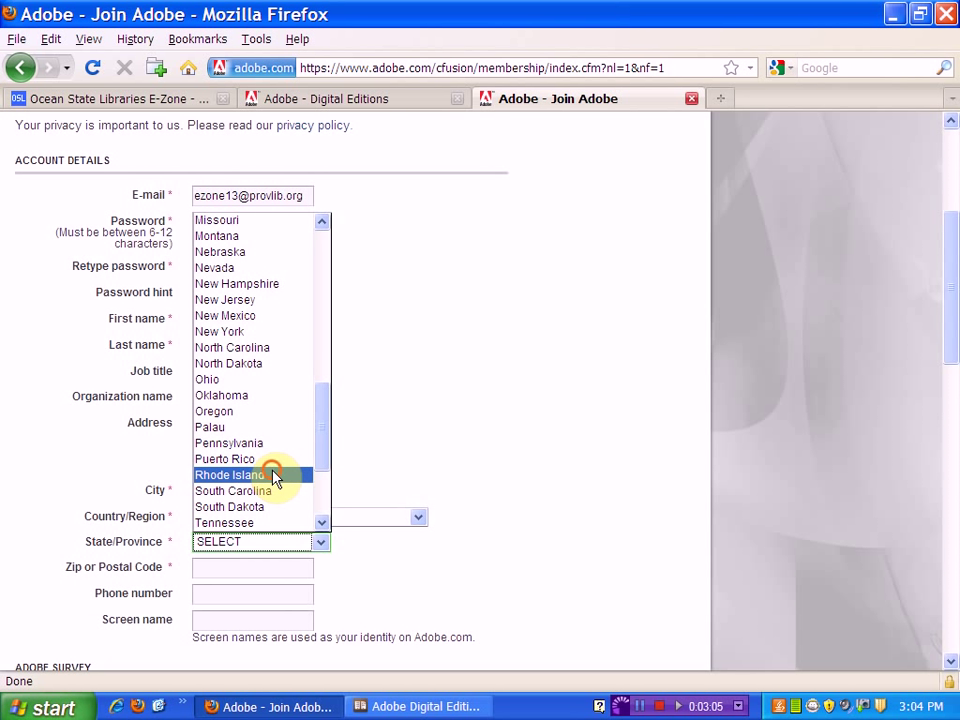
pyautogui.click(273, 474)
# Fill in the zip code, phone number and a screen name.
pyautogui.click(228, 567)
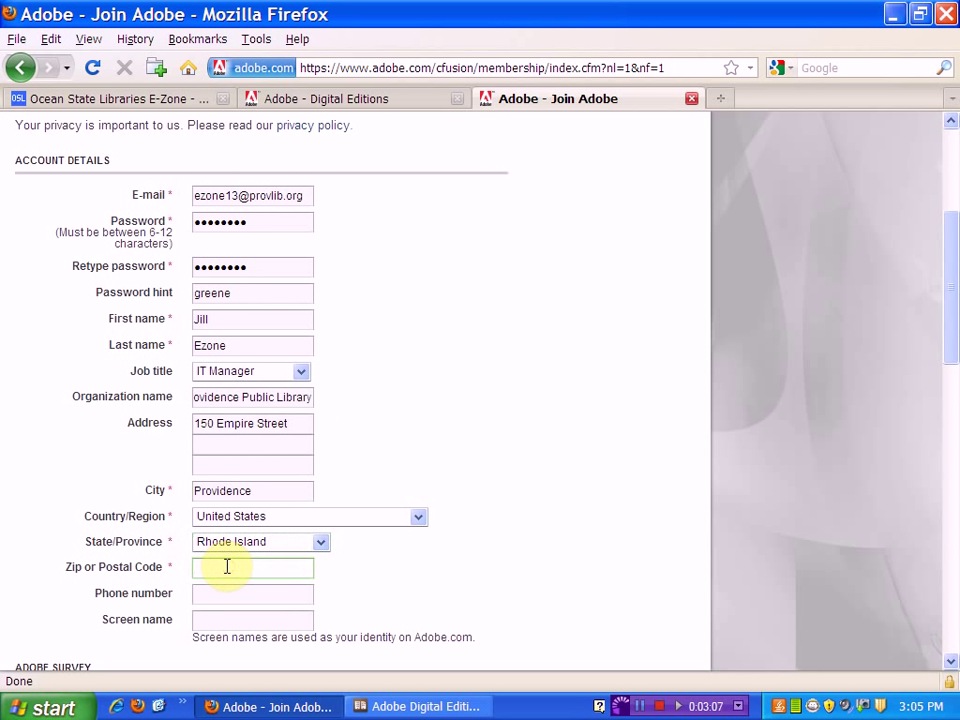
pyautogui.write('02904')
pyautogui.click(223, 593)
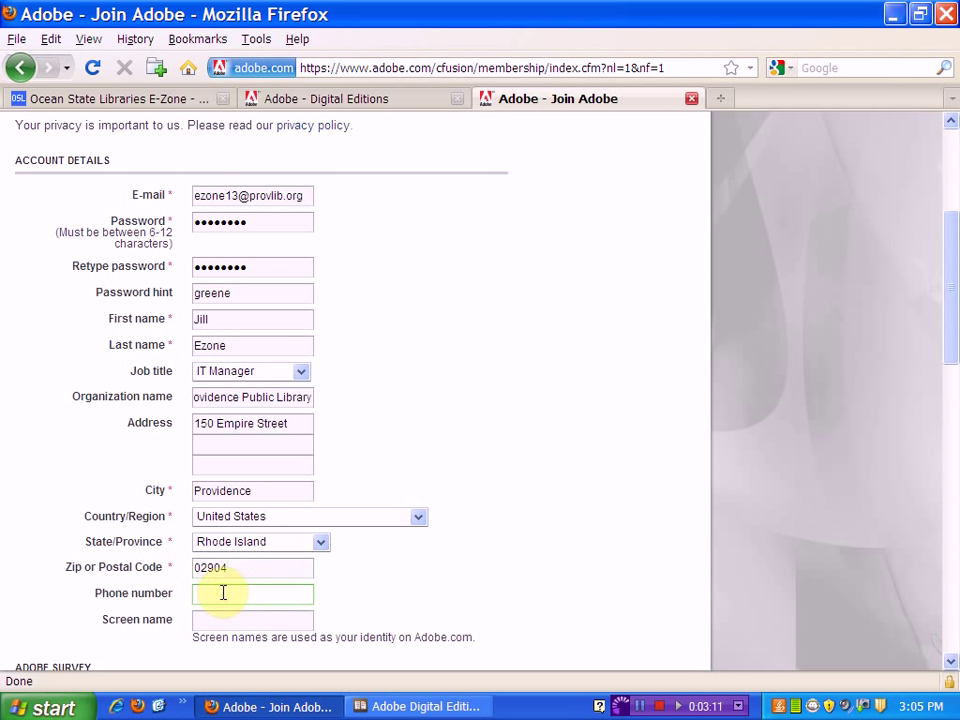
pyautogui.write('455-8000')
pyautogui.click(214, 620)
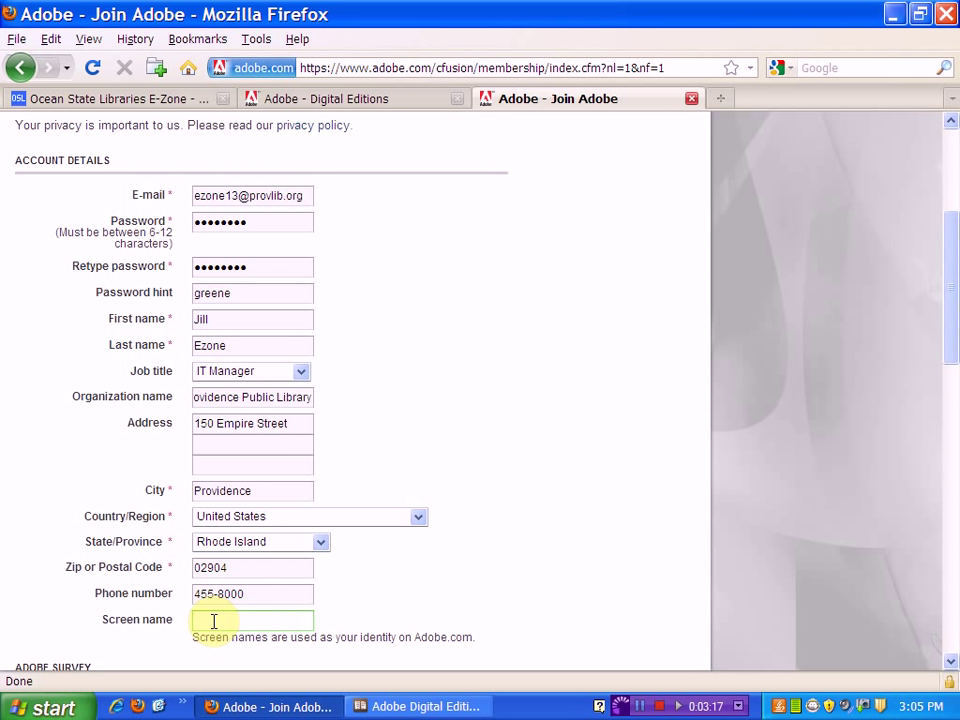
pyautogui.write('capstone222')
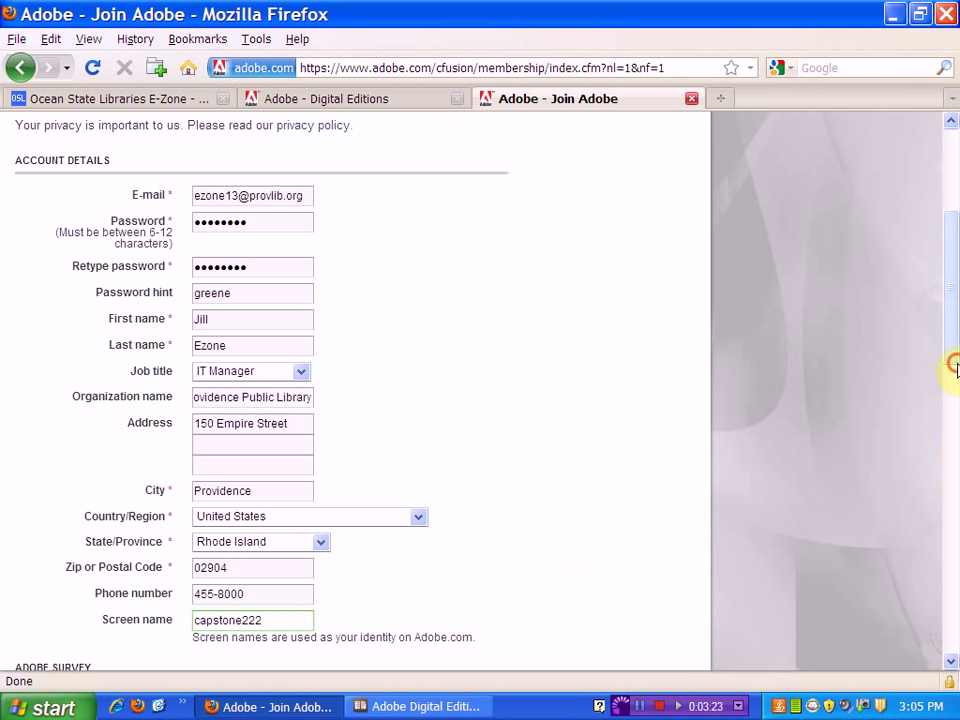
# Answer the survey: 10-99 employees, Non-Profit/Charity industry, Training and Development occupation.
pyautogui.scroll(-6, 955, 380)
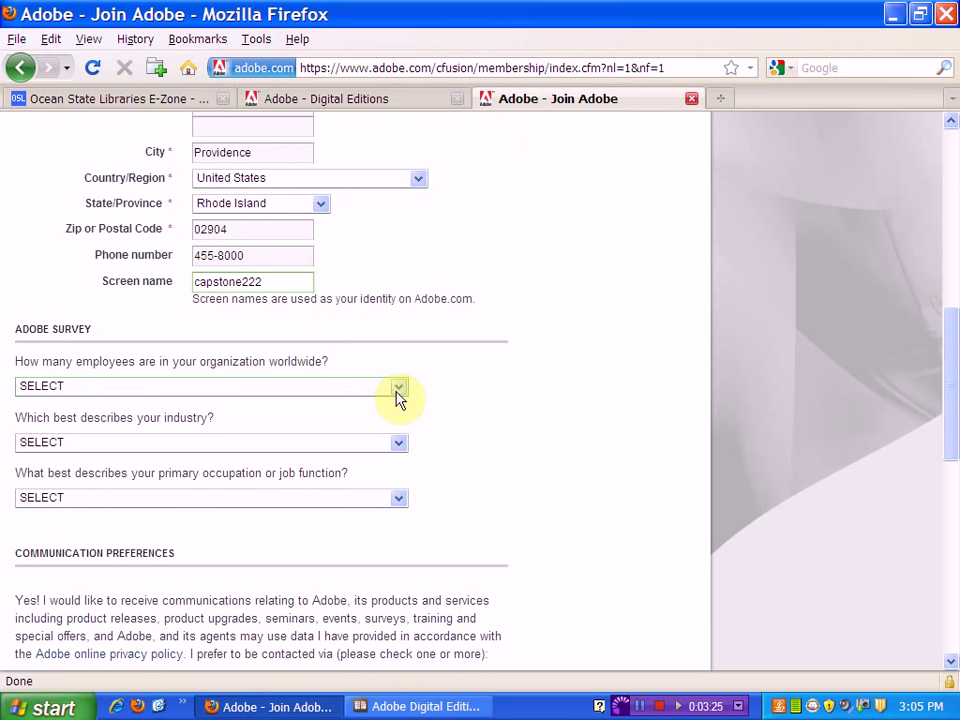
pyautogui.click(398, 386)
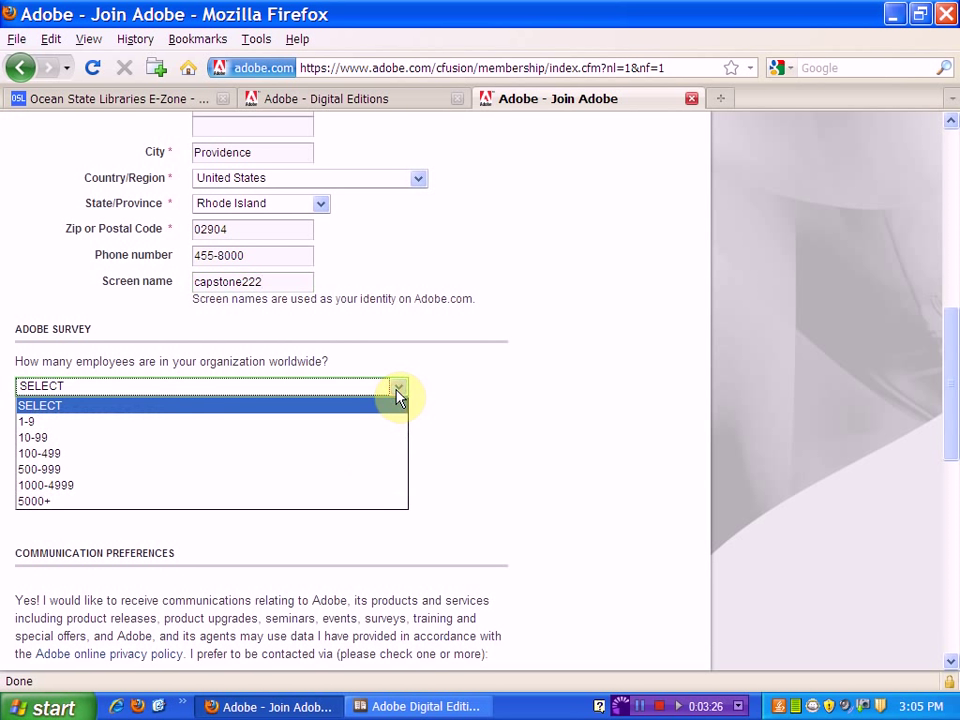
pyautogui.click(130, 438)
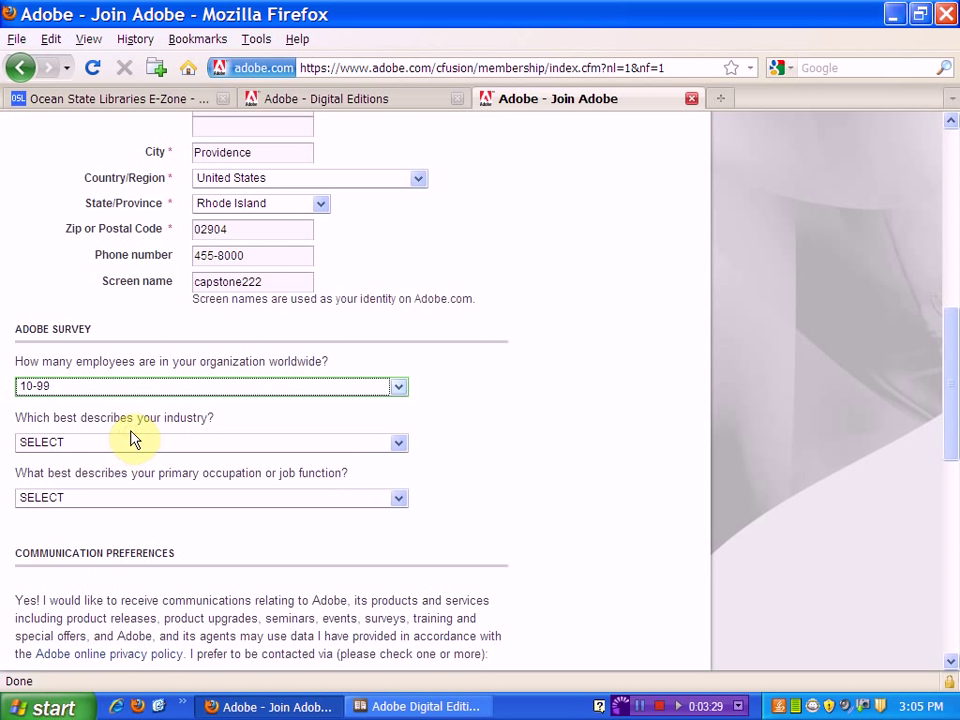
pyautogui.click(405, 446)
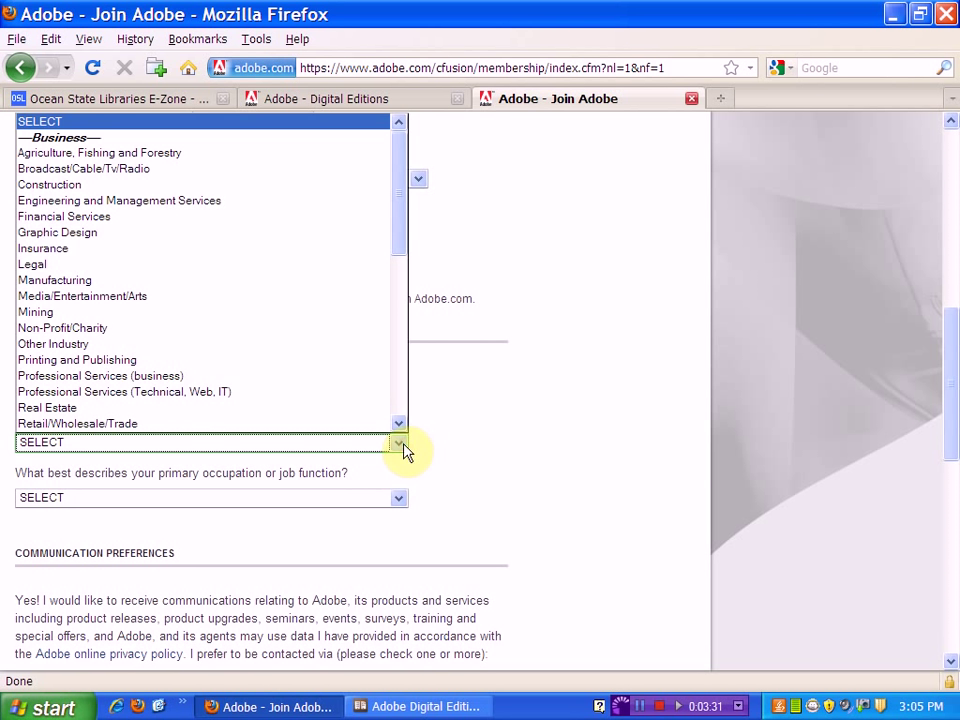
pyautogui.click(77, 328)
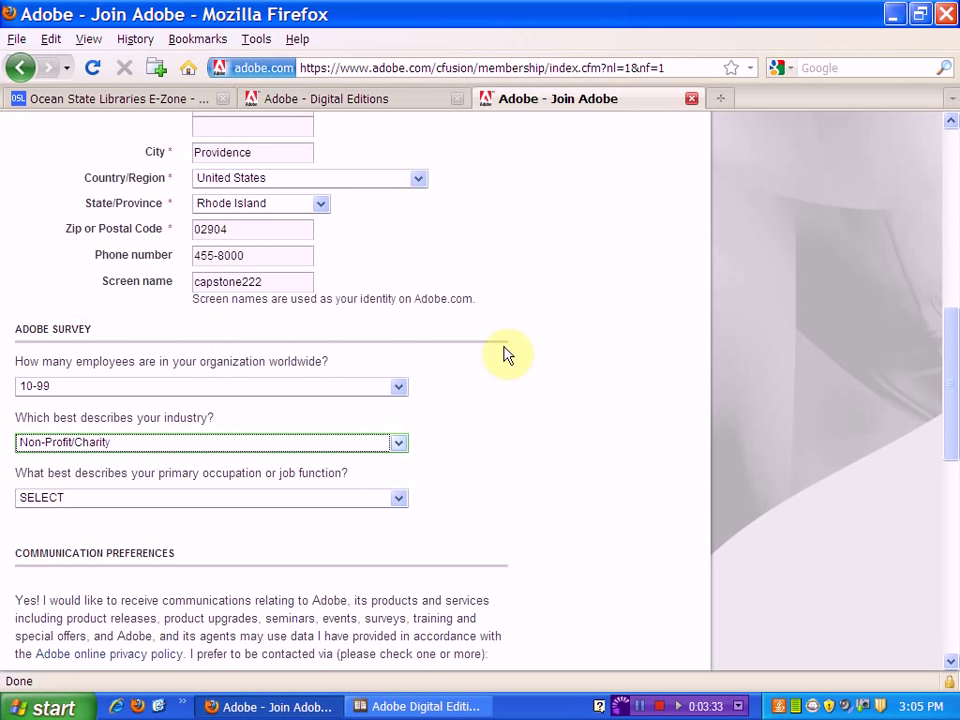
pyautogui.click(399, 498)
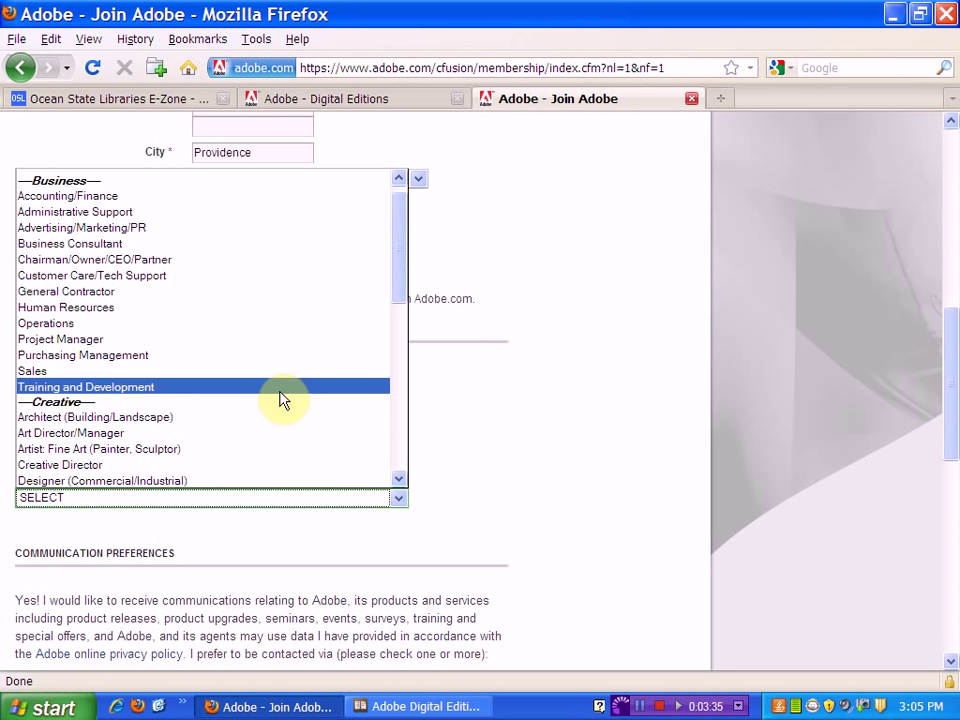
pyautogui.click(220, 390)
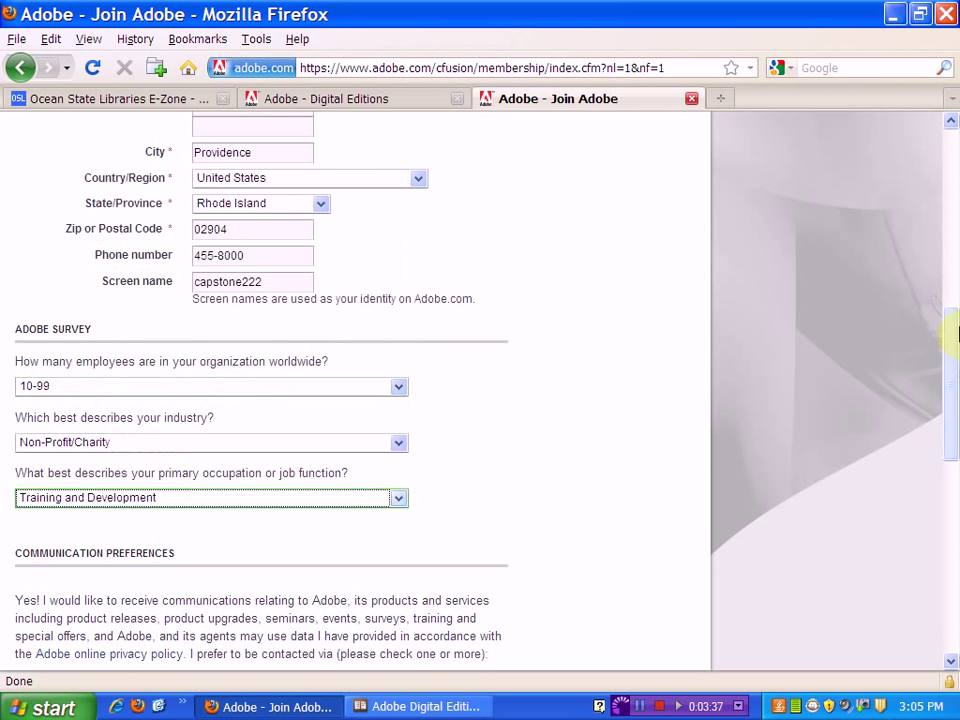
# Opt out of postal mail contact and submit the registration form.
pyautogui.moveTo(954, 338); pyautogui.dragTo(955, 442)
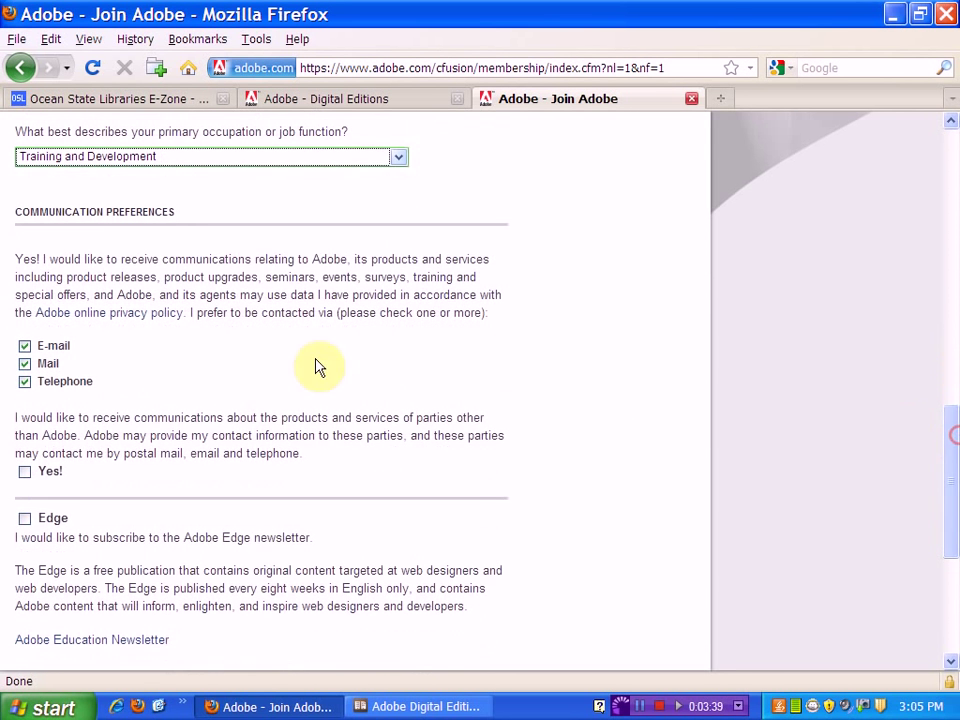
pyautogui.click(26, 365)
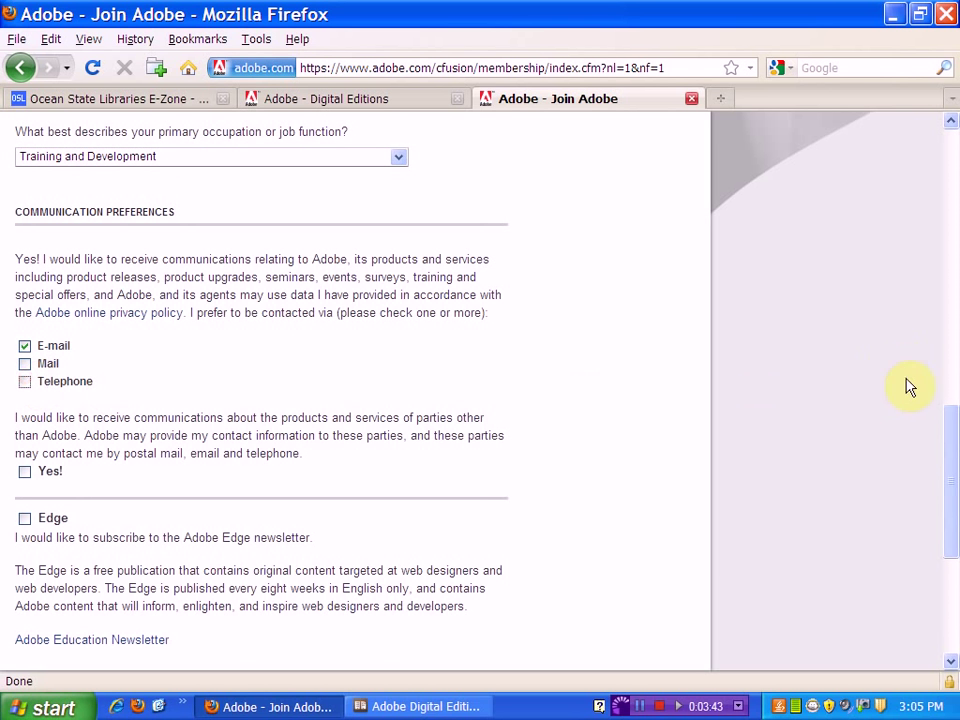
pyautogui.moveTo(955, 453); pyautogui.dragTo(955, 548)
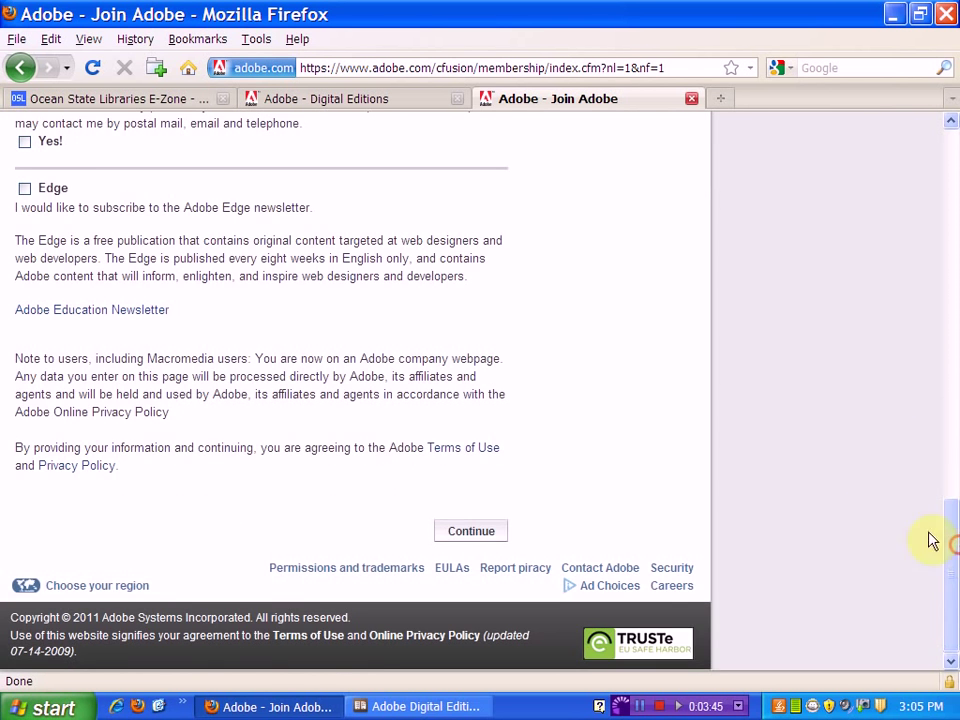
pyautogui.click(466, 538)
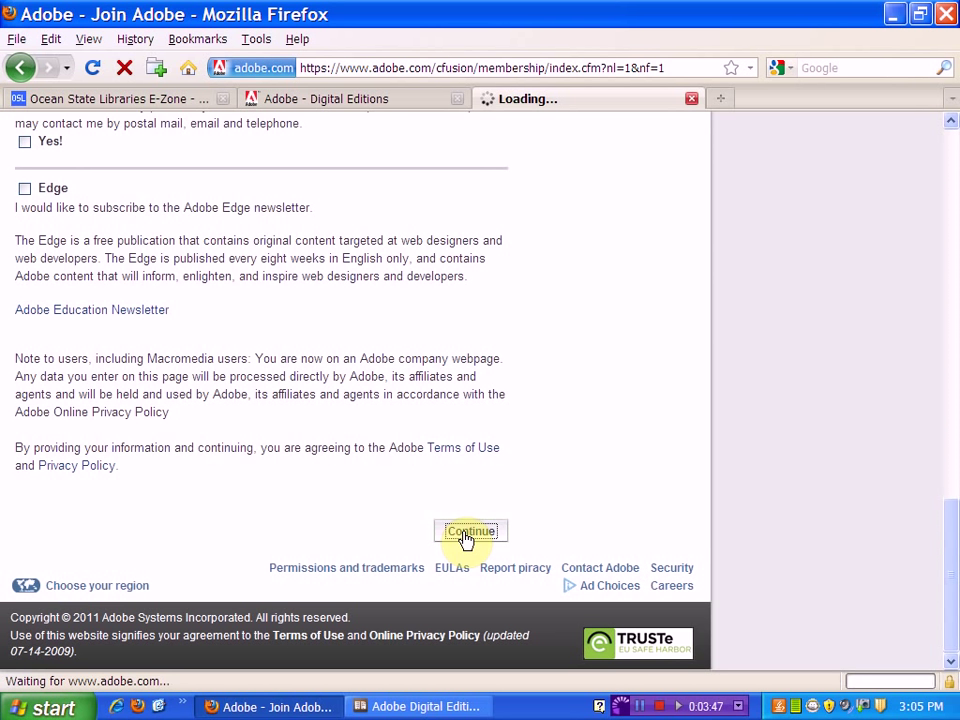
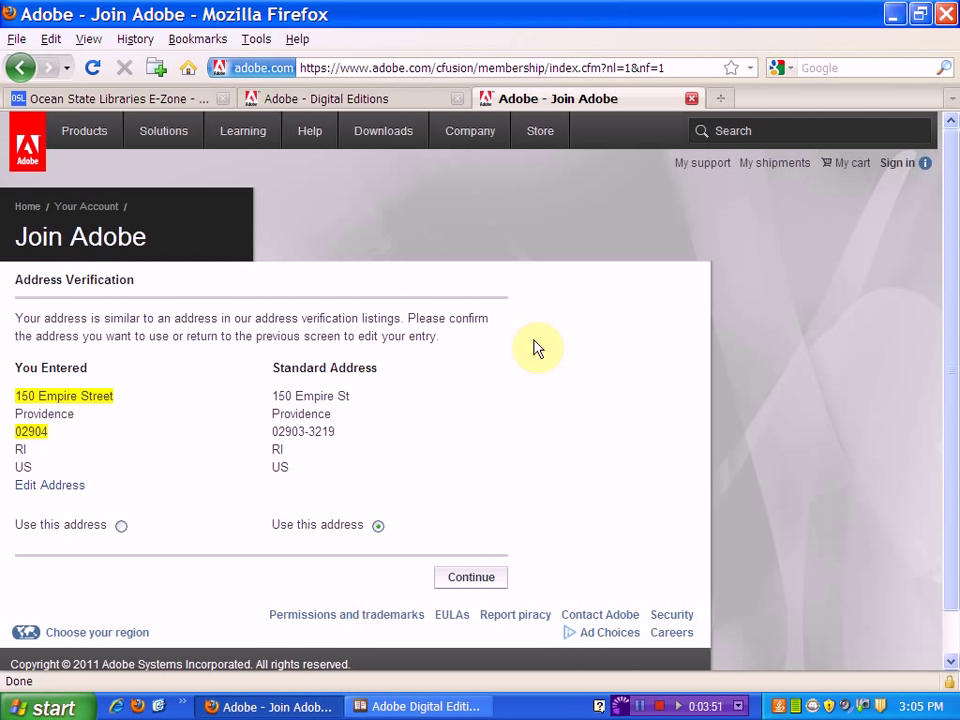
# Accept the standardised address to finish joining Adobe, then quit Firefox without saving its tabs.
pyautogui.click(480, 578)
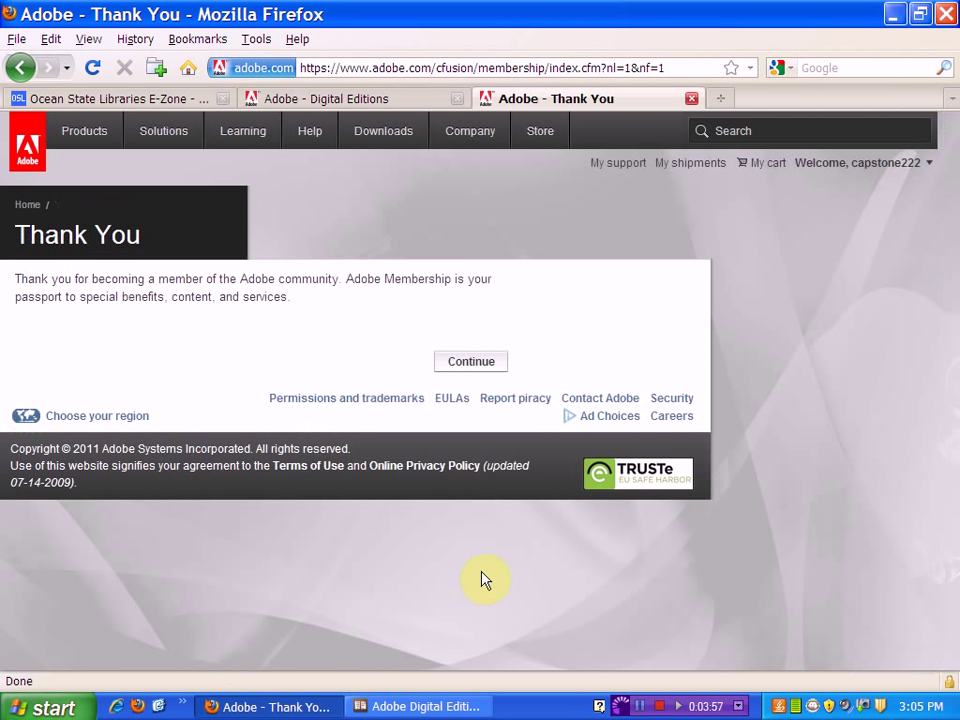
pyautogui.click(490, 368)
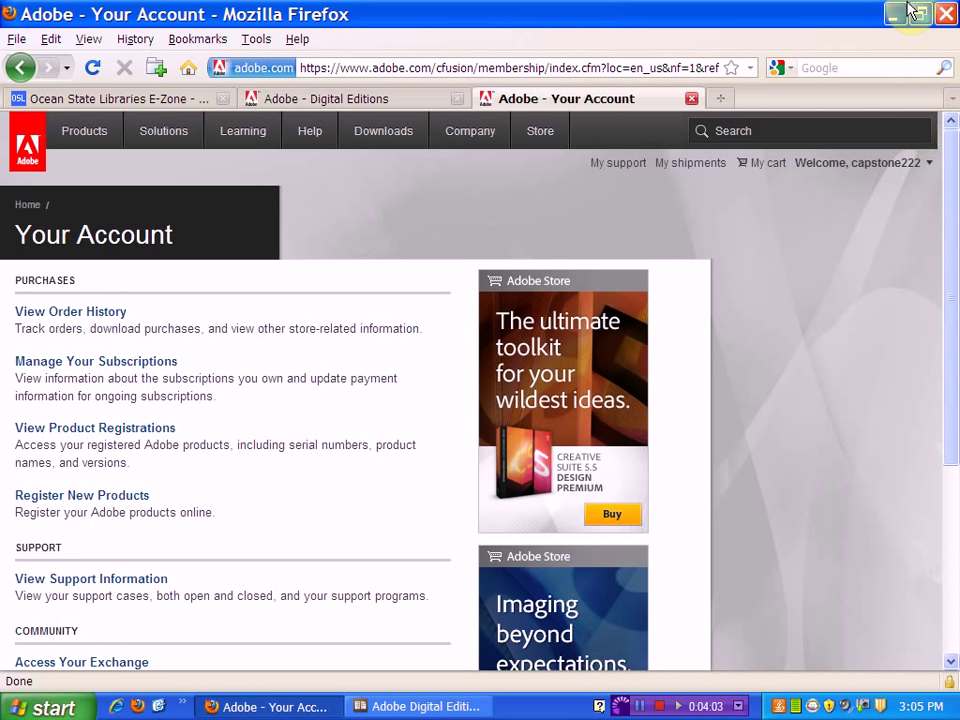
pyautogui.click(942, 18)
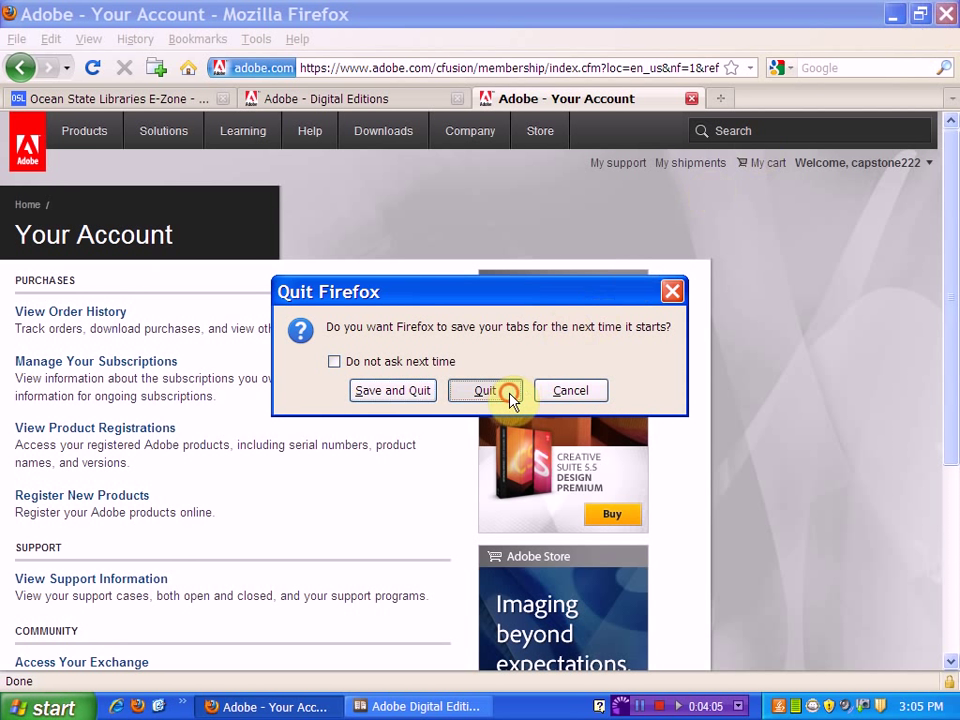
pyautogui.click(508, 391)
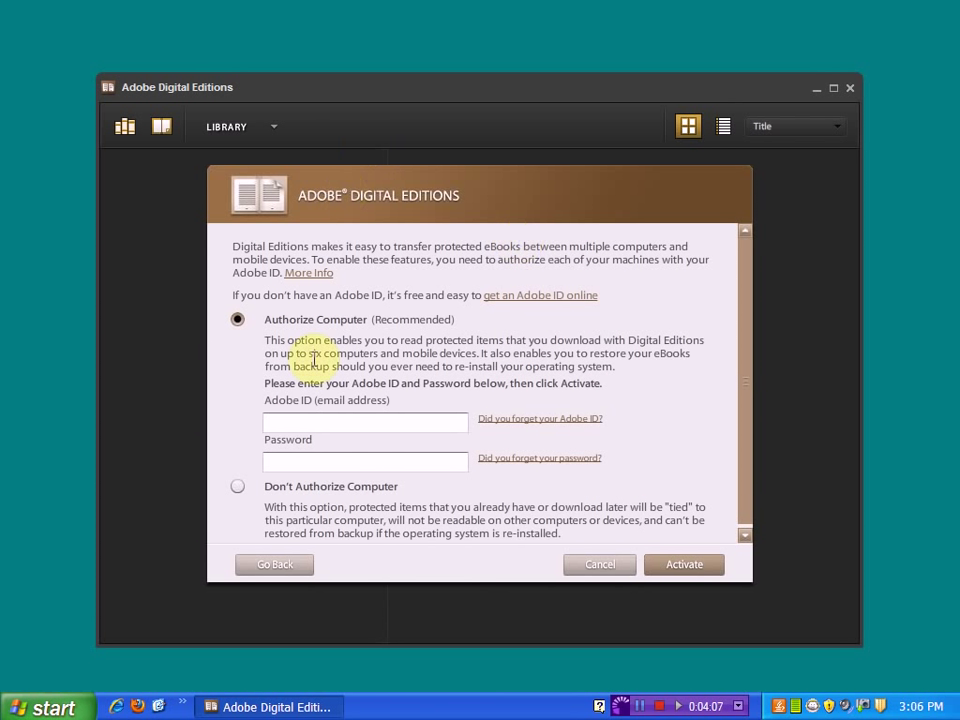
# Activate Digital Editions with the Adobe ID (first letter made lowercase) and password, then minimize it.
pyautogui.click(292, 419)
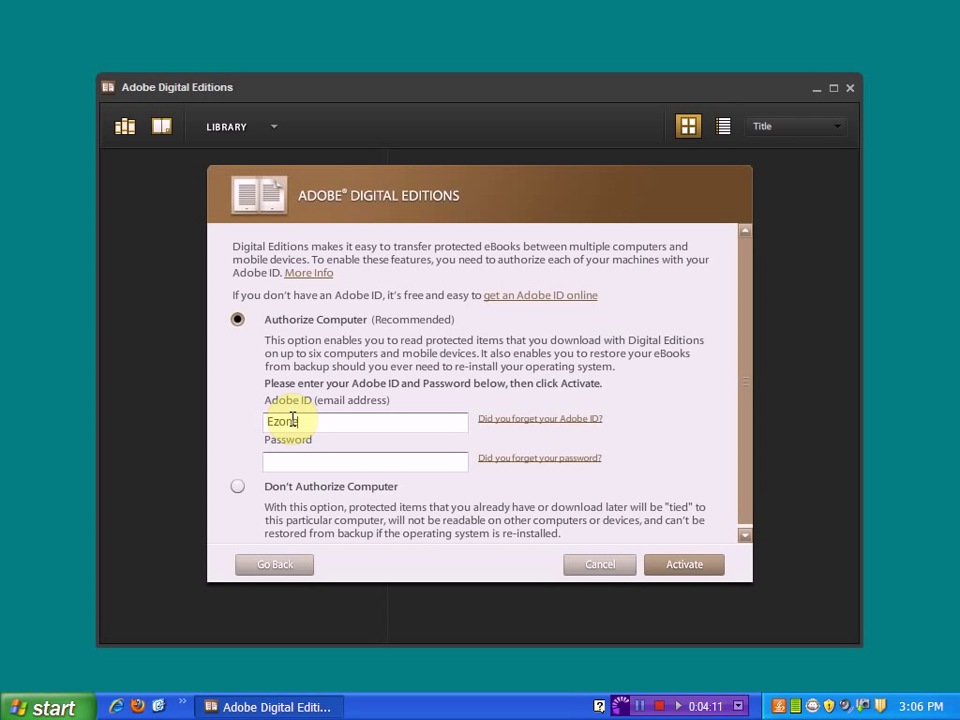
pyautogui.click(268, 421)
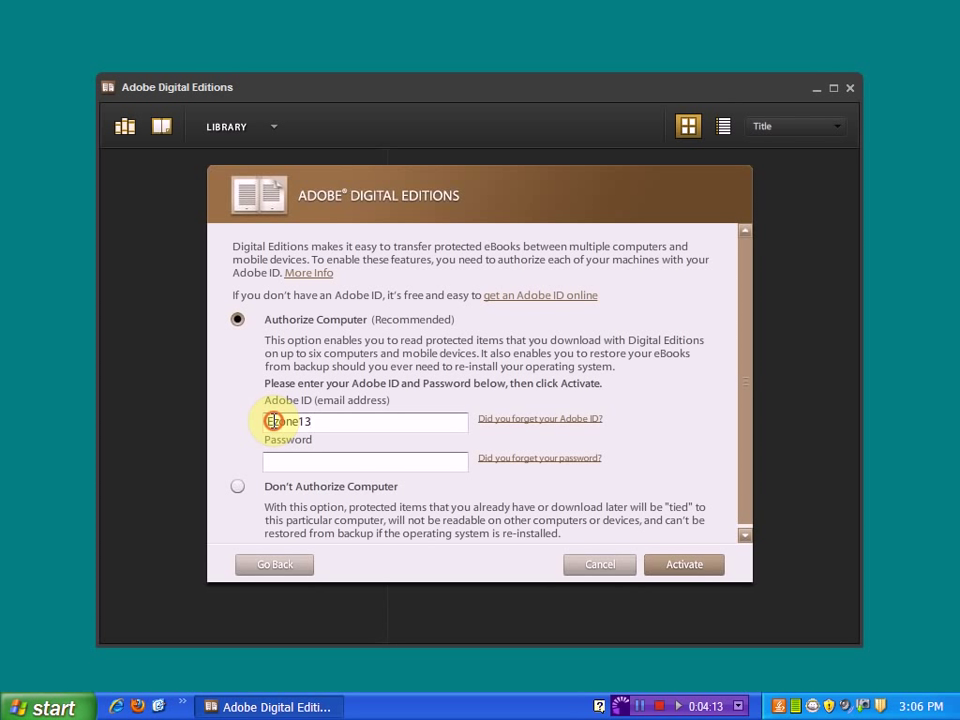
pyautogui.press('Delete')
pyautogui.write('e')
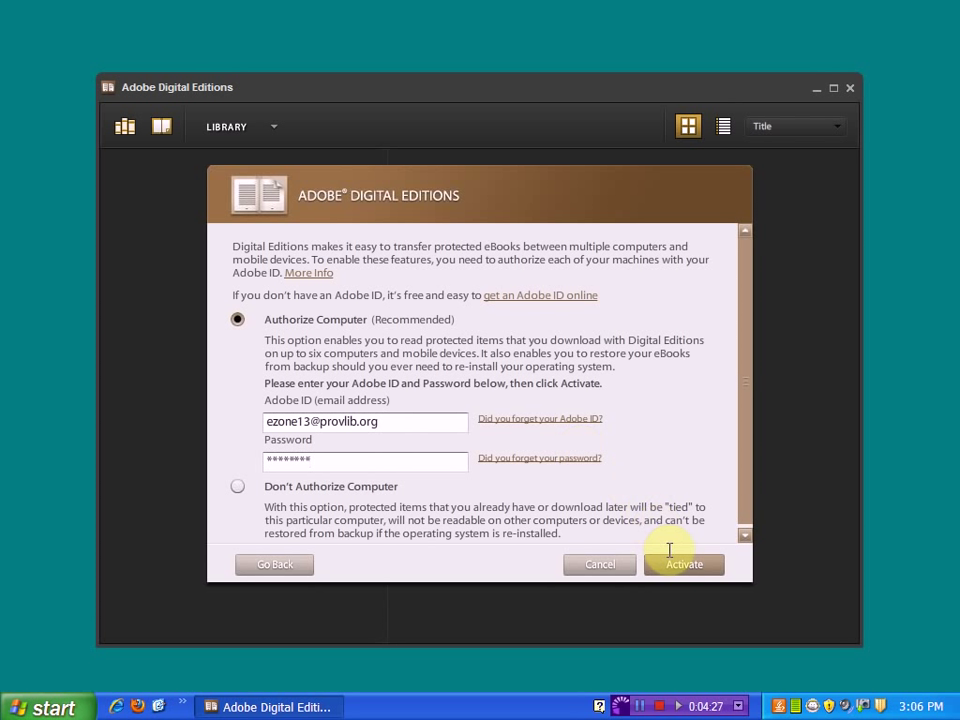
pyautogui.click(682, 567)
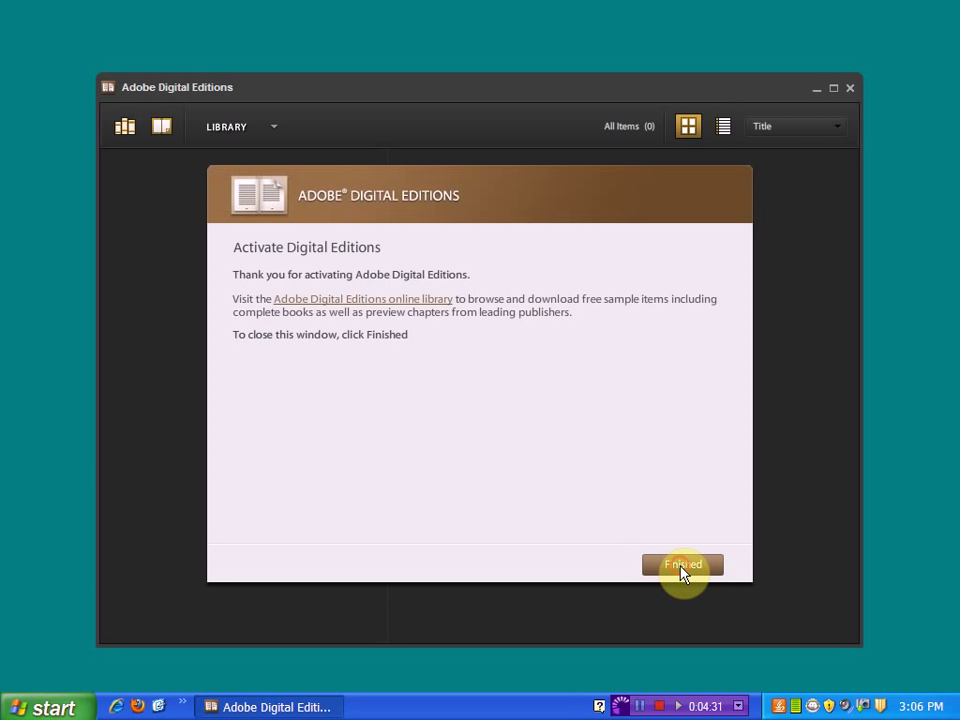
pyautogui.click(682, 567)
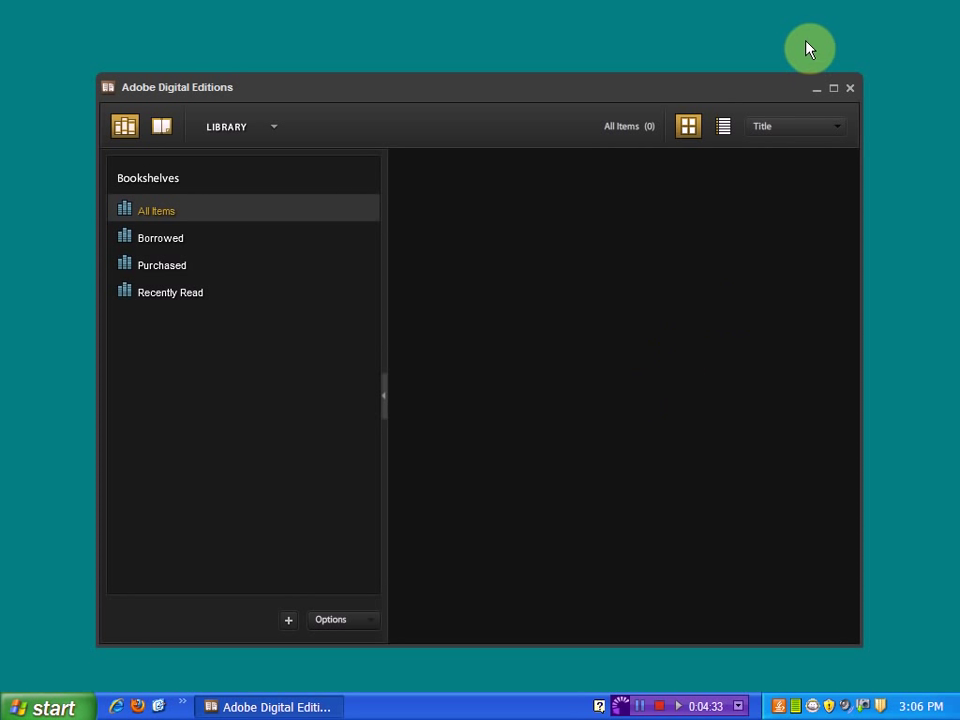
pyautogui.click(815, 90)
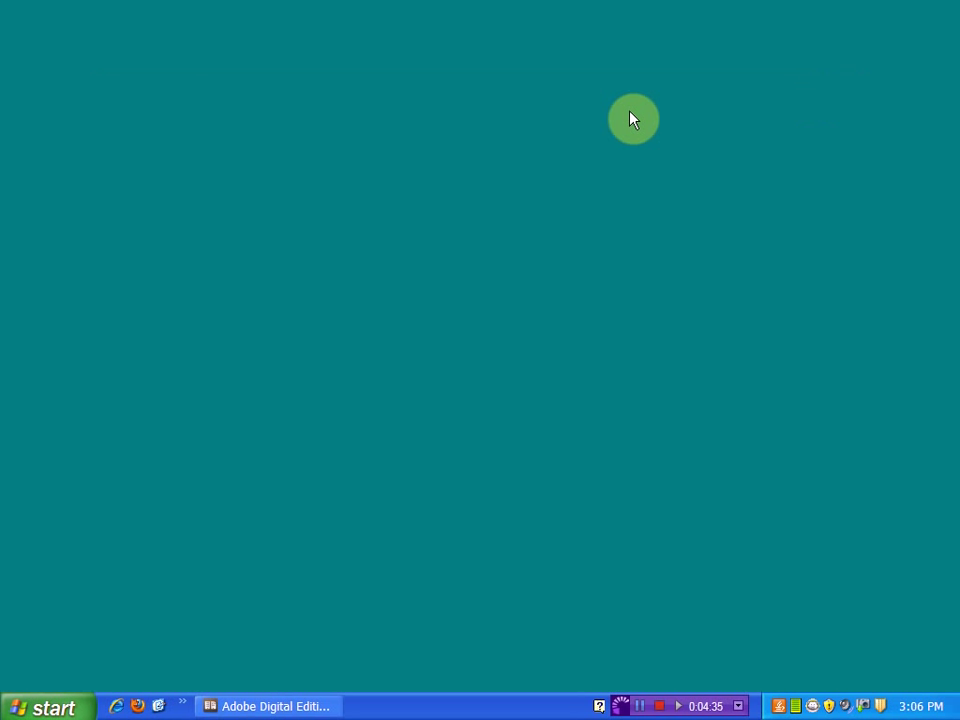
# Relaunch Firefox and follow books & more > Download Media / OSL E-Zone to the Ocean State Libraries E-Zone.
pyautogui.click(138, 706)
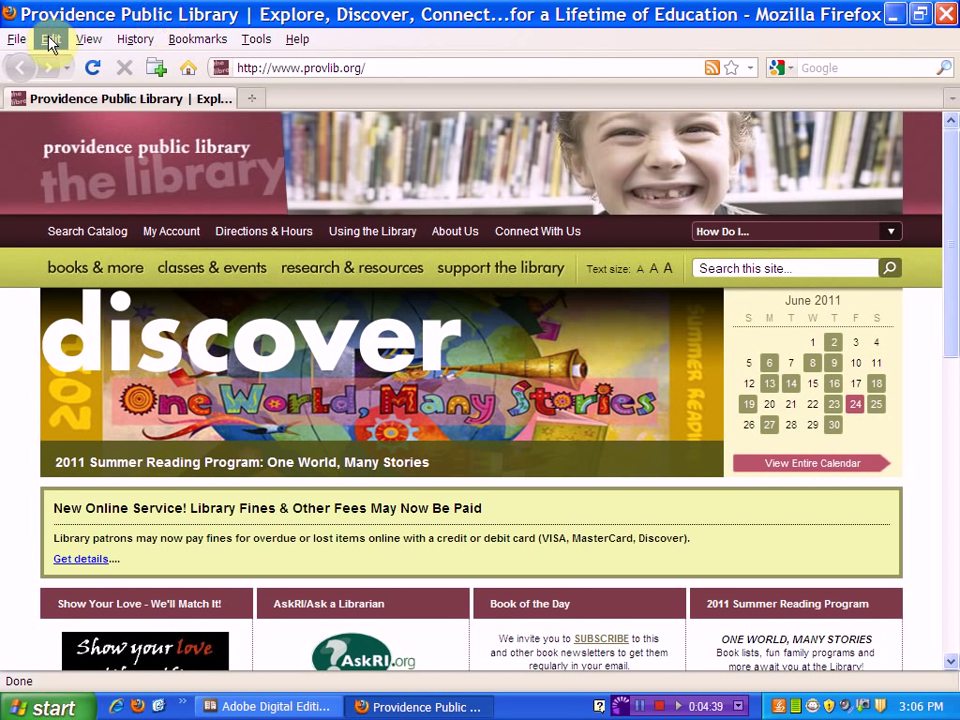
pyautogui.moveTo(70, 268)
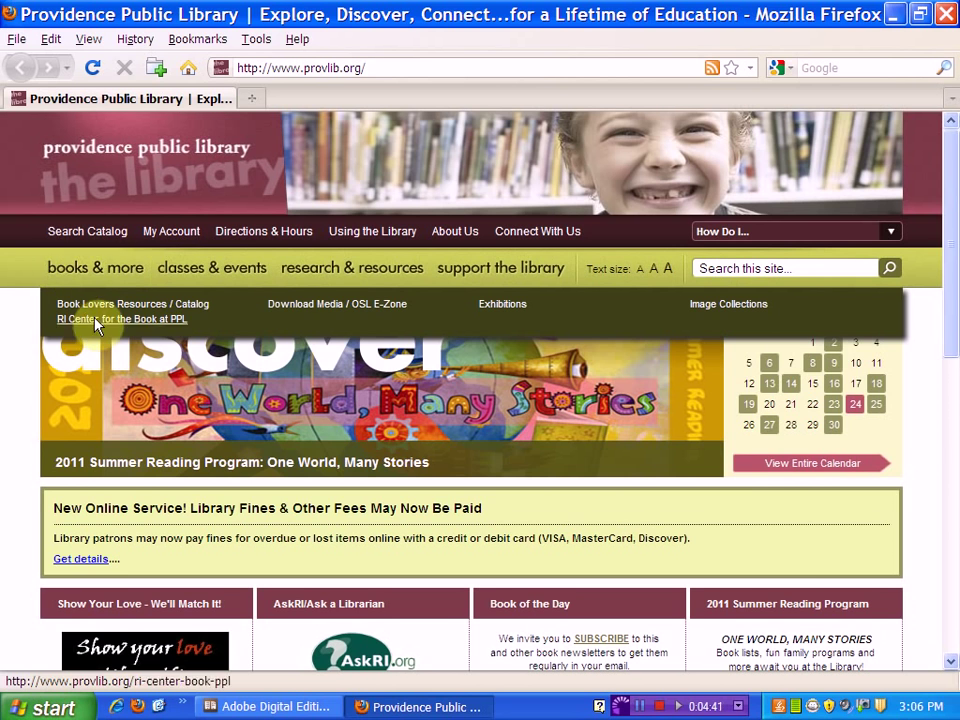
pyautogui.click(326, 312)
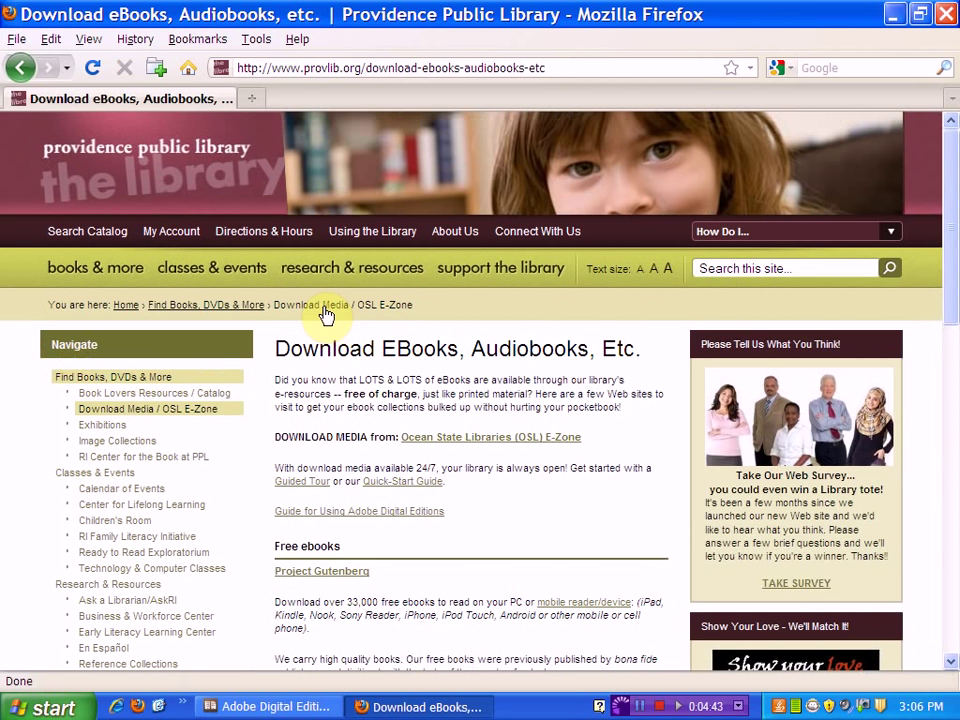
pyautogui.click(436, 446)
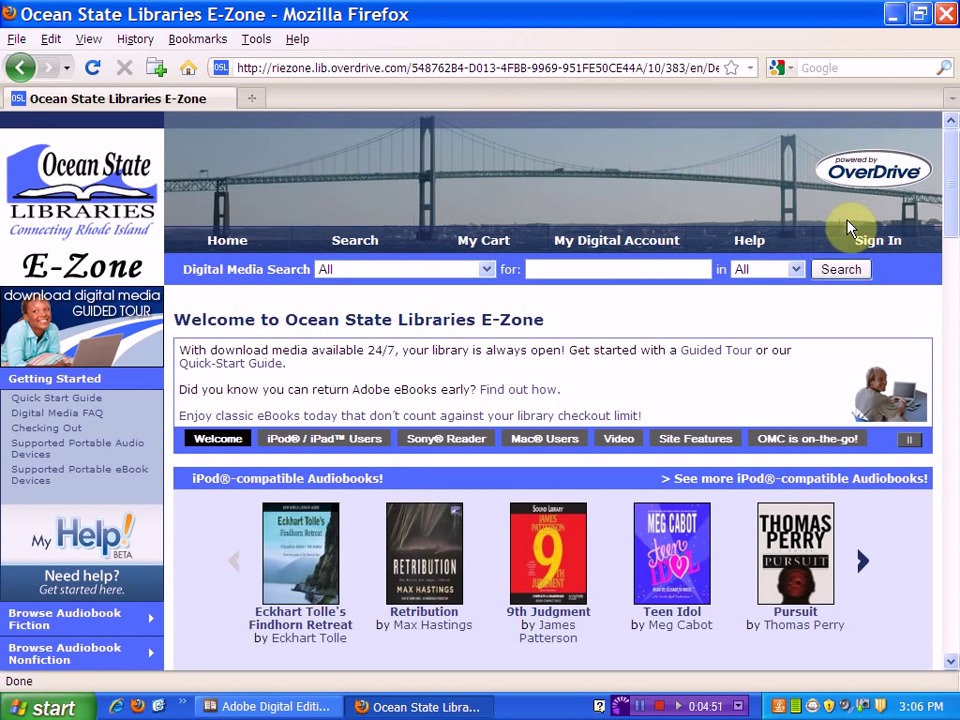
# Open Watch the Skies from the eBooks row and add its Adobe EPUB edition to the cart.
pyautogui.moveTo(953, 205); pyautogui.dragTo(955, 415)
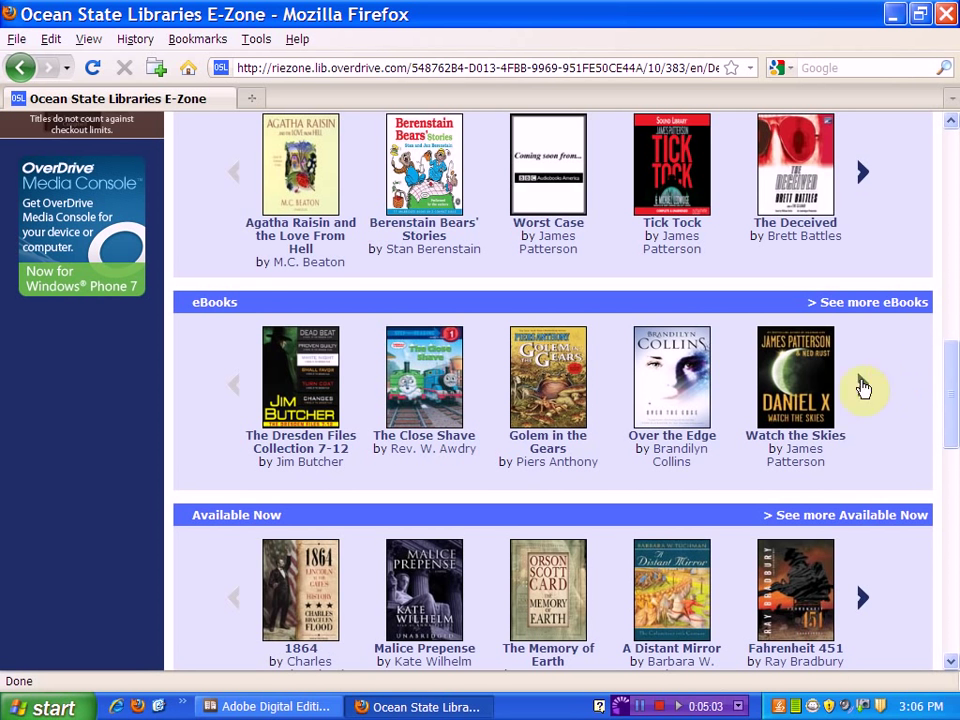
pyautogui.click(812, 376)
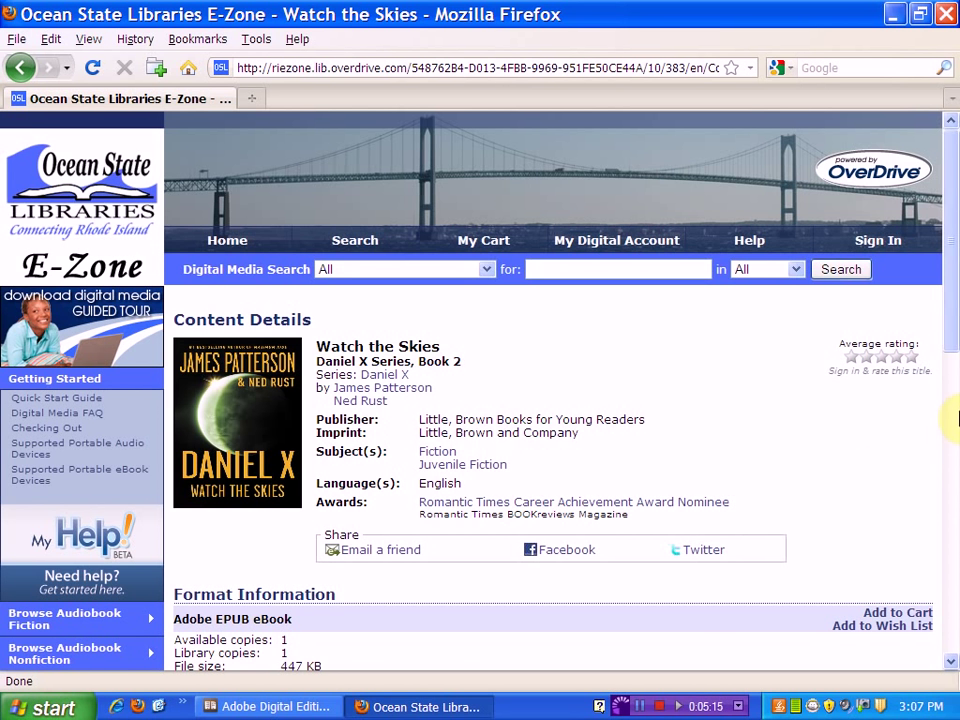
pyautogui.moveTo(955, 360); pyautogui.dragTo(943, 407)
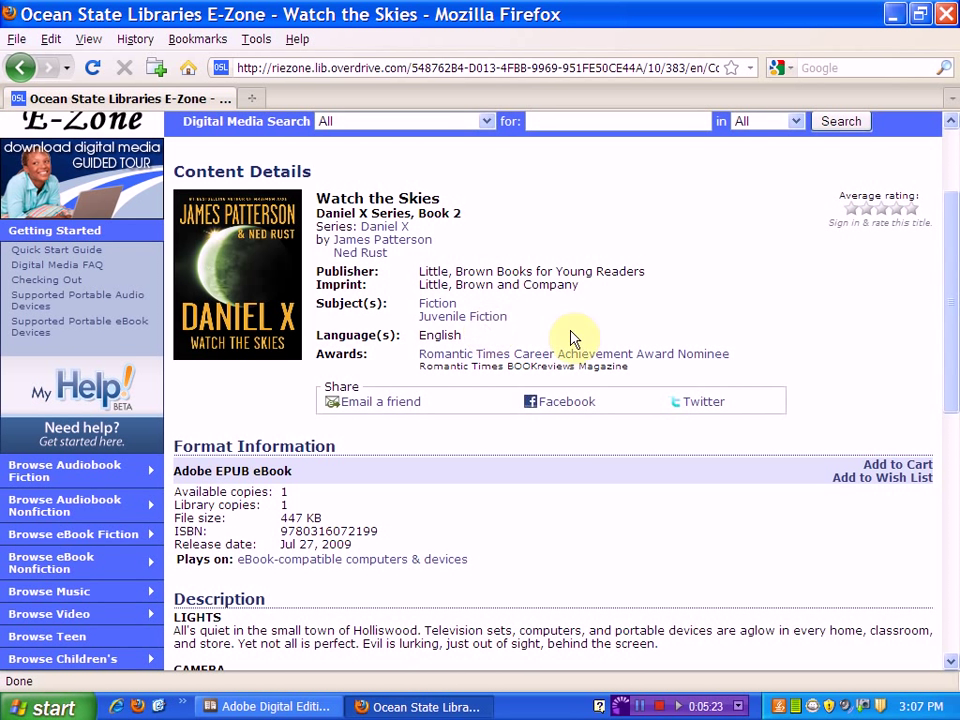
pyautogui.click(905, 466)
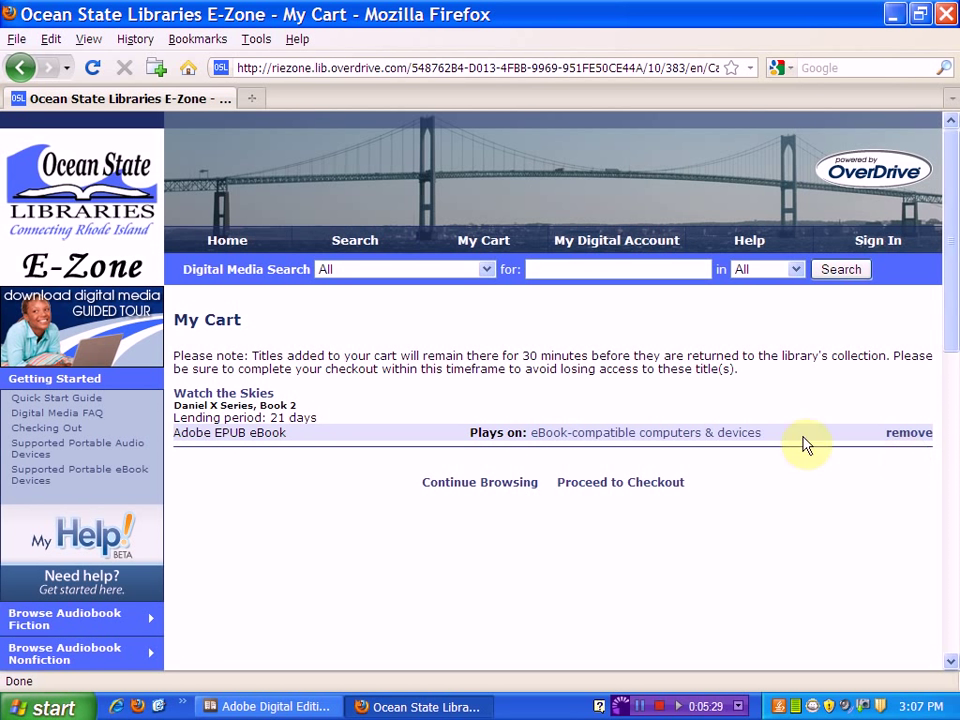
# Check out the cart by signing in with the library card number and choosing a 7-day lending period.
pyautogui.click(669, 484)
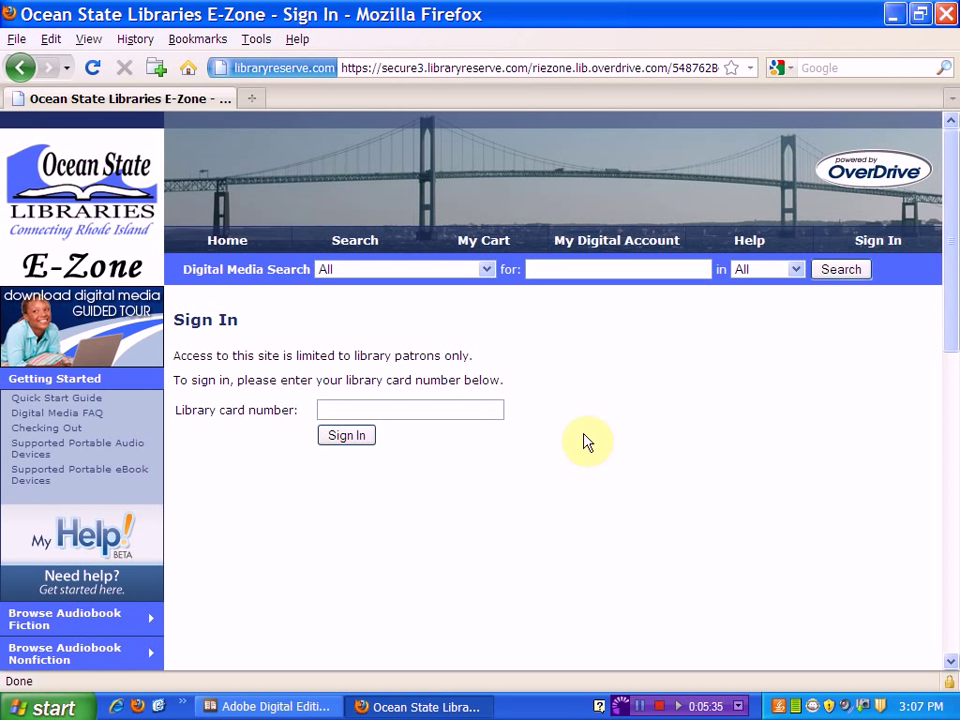
pyautogui.click(327, 410)
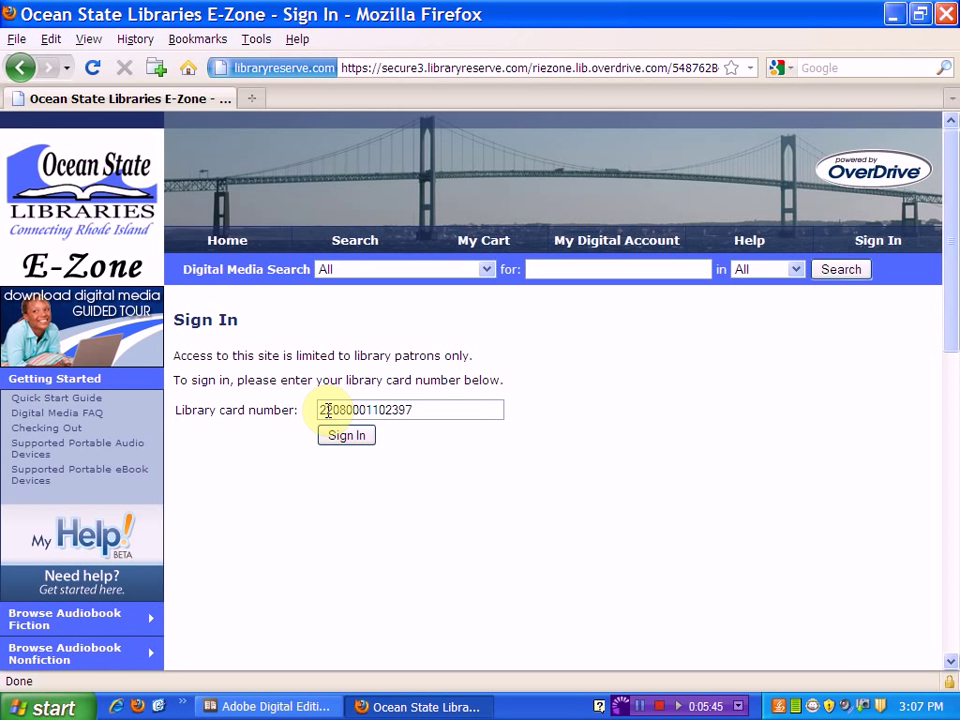
pyautogui.click(334, 437)
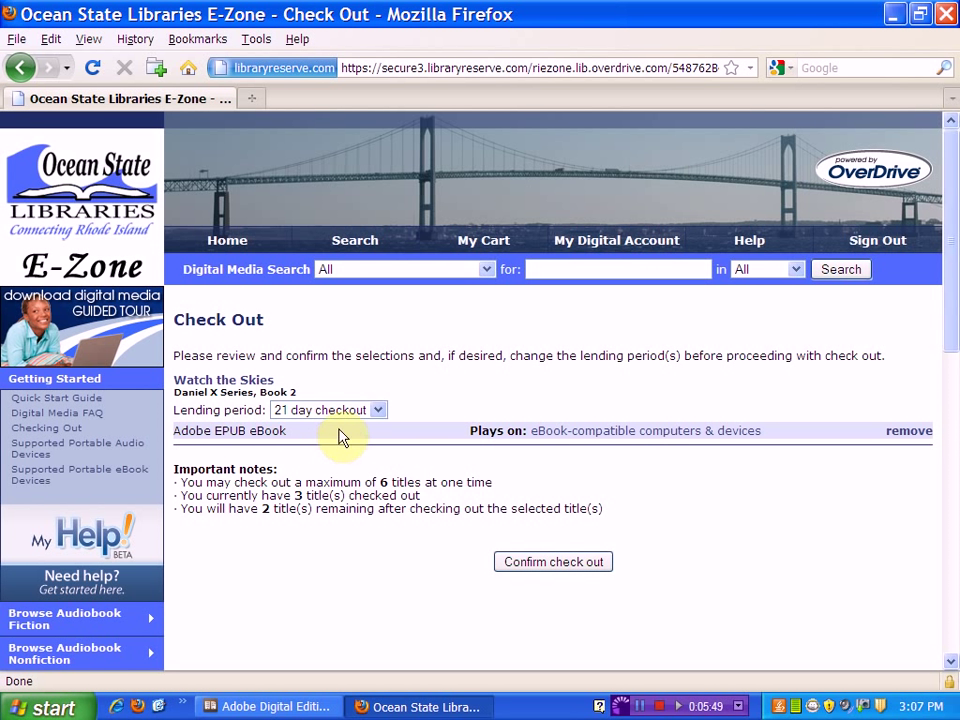
pyautogui.click(378, 410)
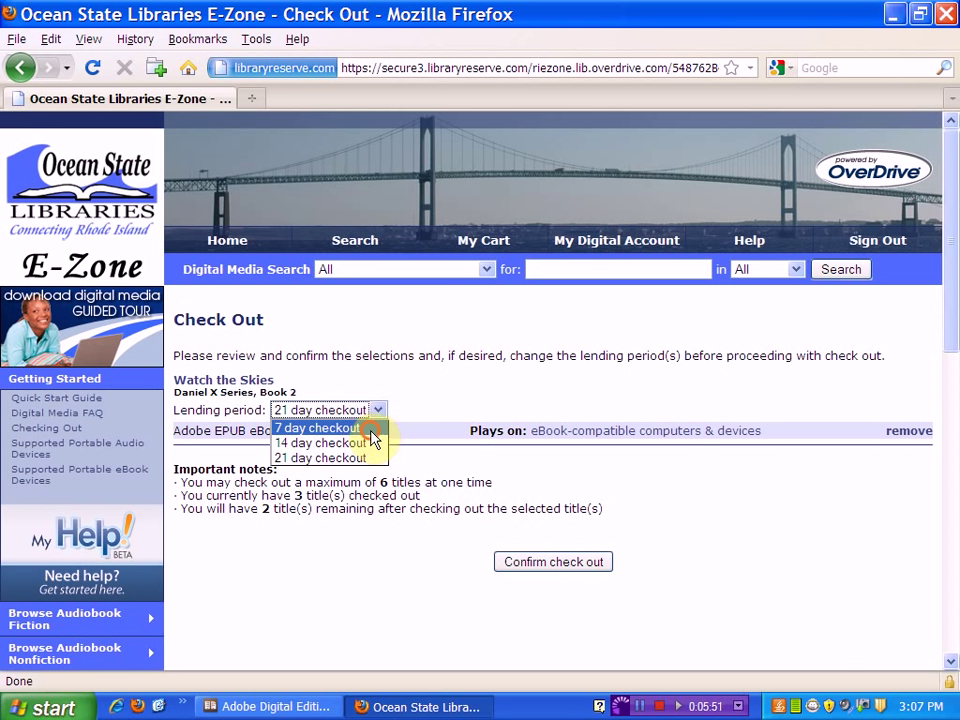
pyautogui.click(370, 430)
pyautogui.click(595, 566)
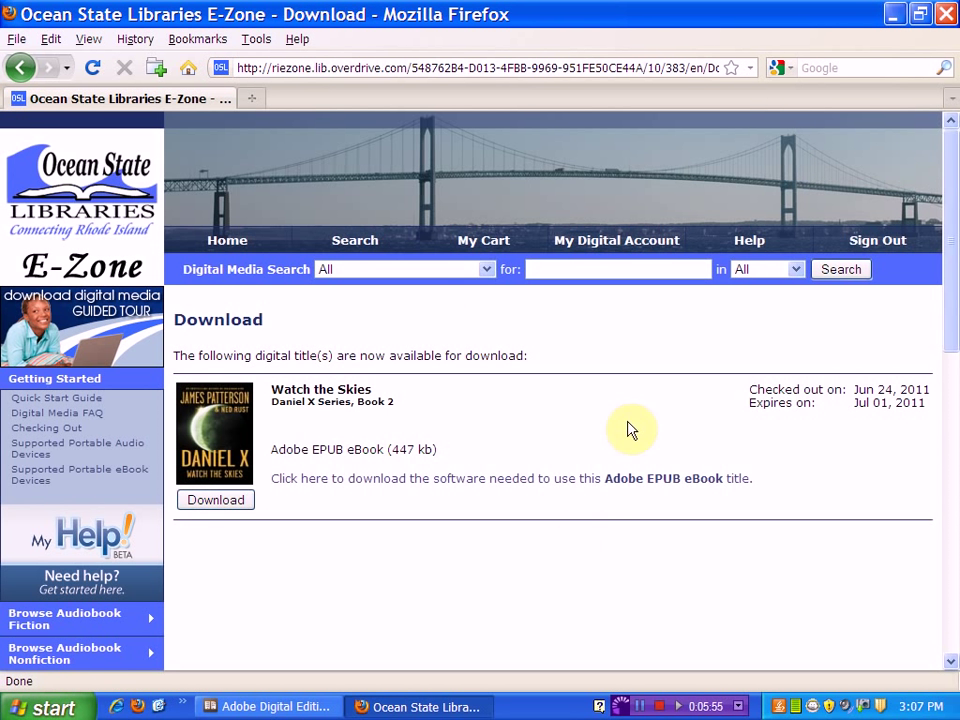
# Download the borrowed Watch the Skies .acsm file and open it in Adobe Digital Editions.
pyautogui.click(217, 503)
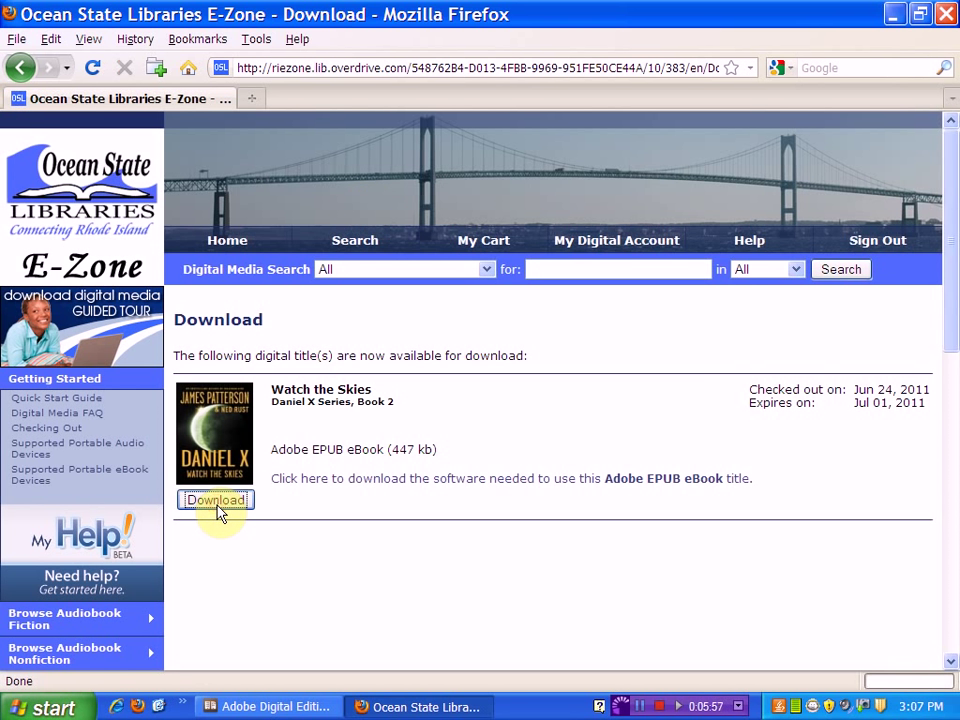
pyautogui.click(556, 462)
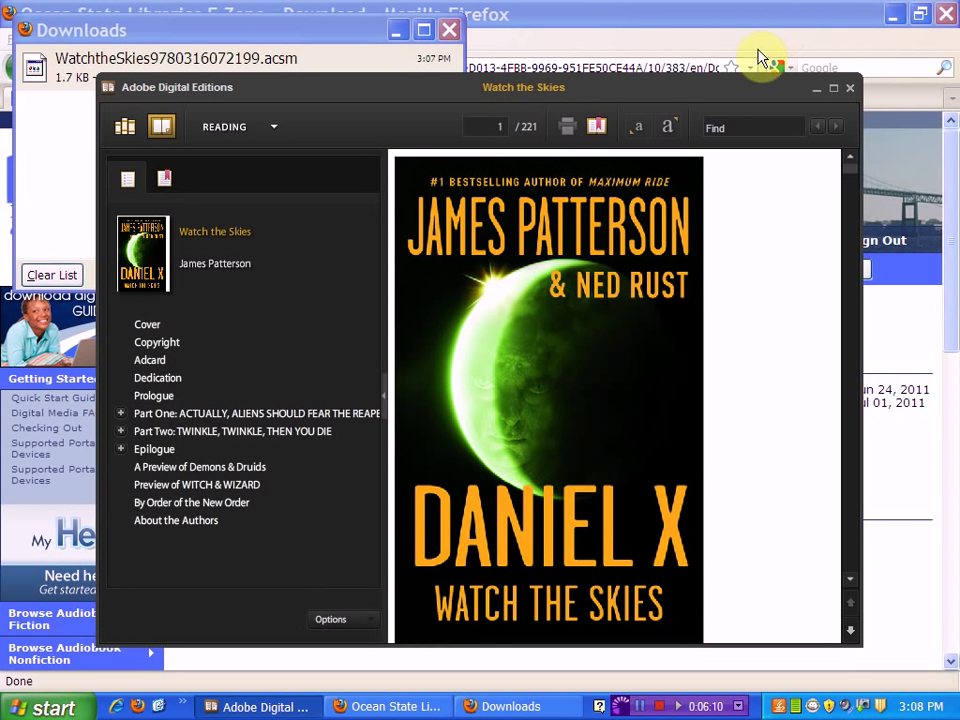
# Jump to Part Two's chapter listing and open Chapter 40.
pyautogui.click(314, 443)
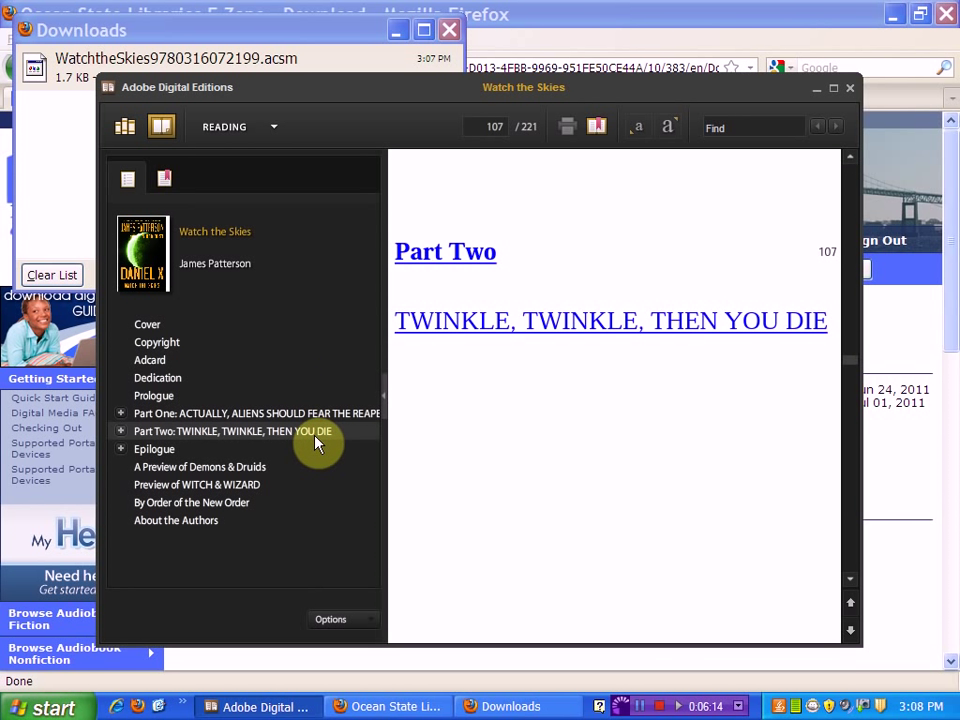
pyautogui.click(537, 323)
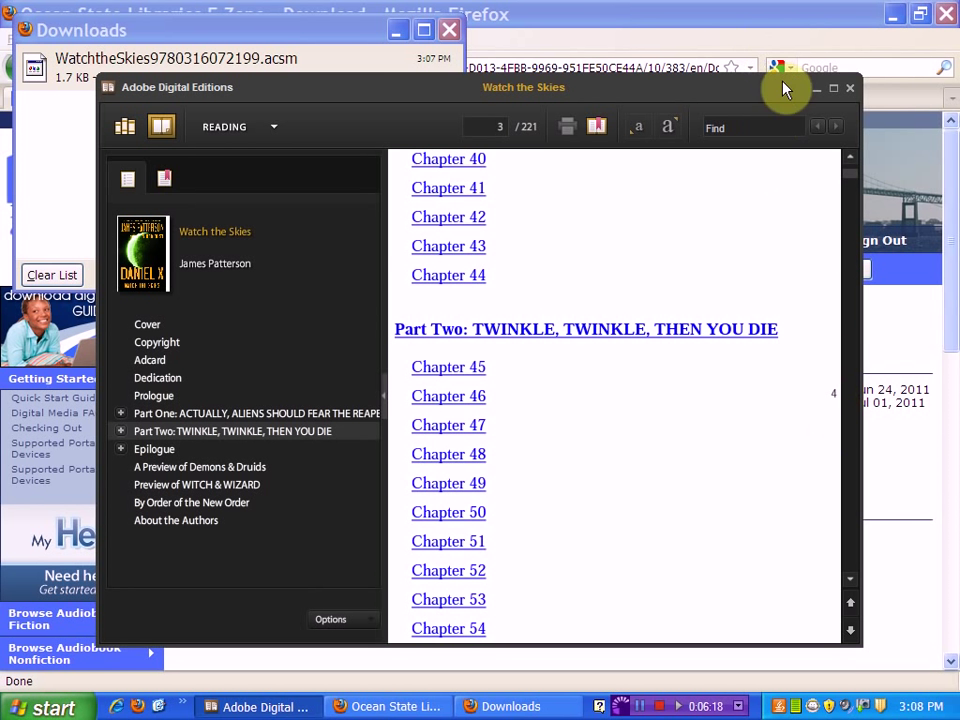
pyautogui.click(479, 170)
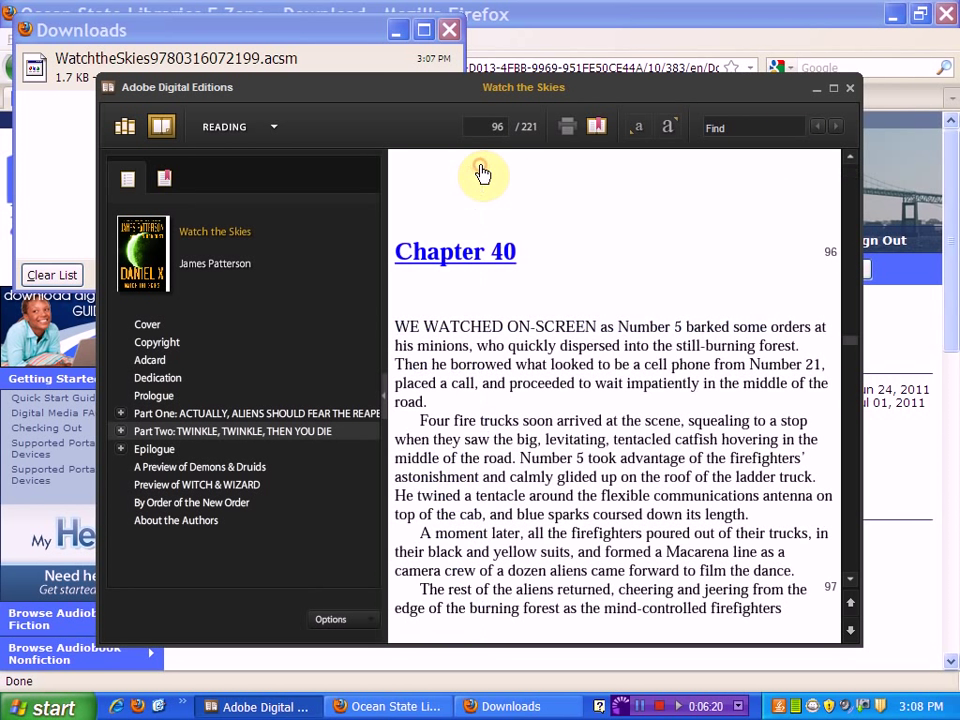
# Navigate via Part One and the contents page to Chapter 1, settling on page 13.
pyautogui.click(176, 417)
pyautogui.click(442, 258)
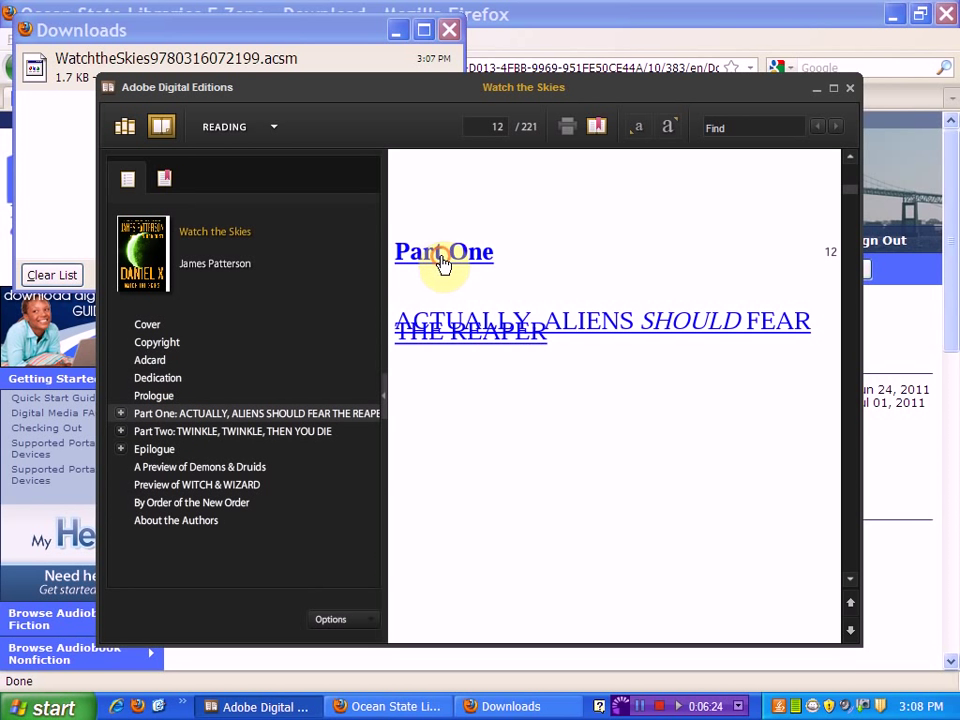
pyautogui.click(461, 510)
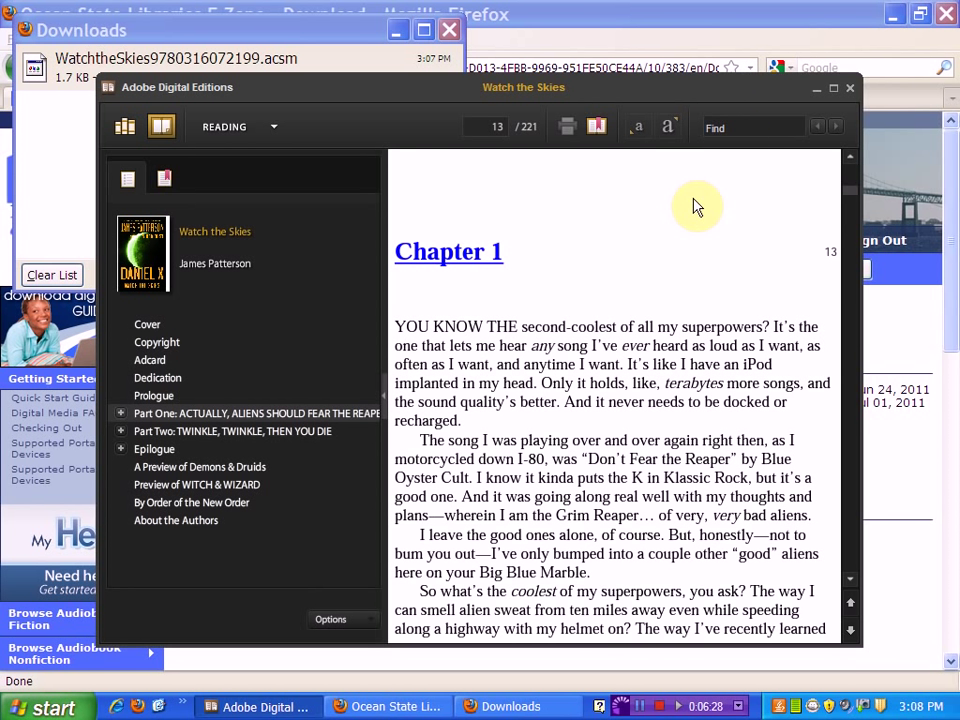
pyautogui.click(853, 640)
pyautogui.click(853, 640)
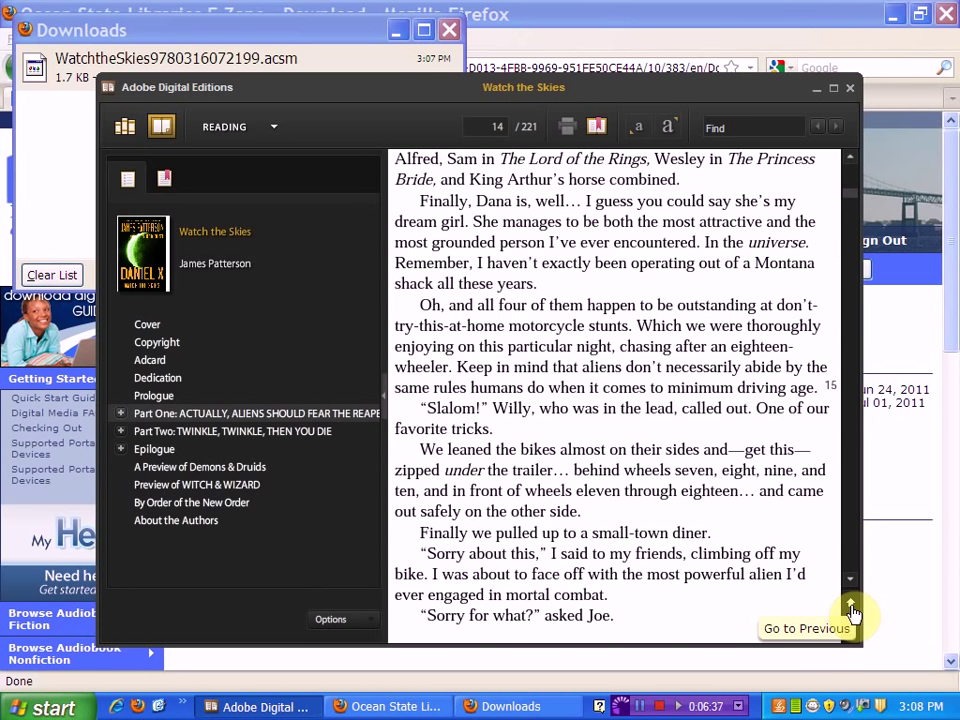
pyautogui.click(851, 607)
pyautogui.click(853, 610)
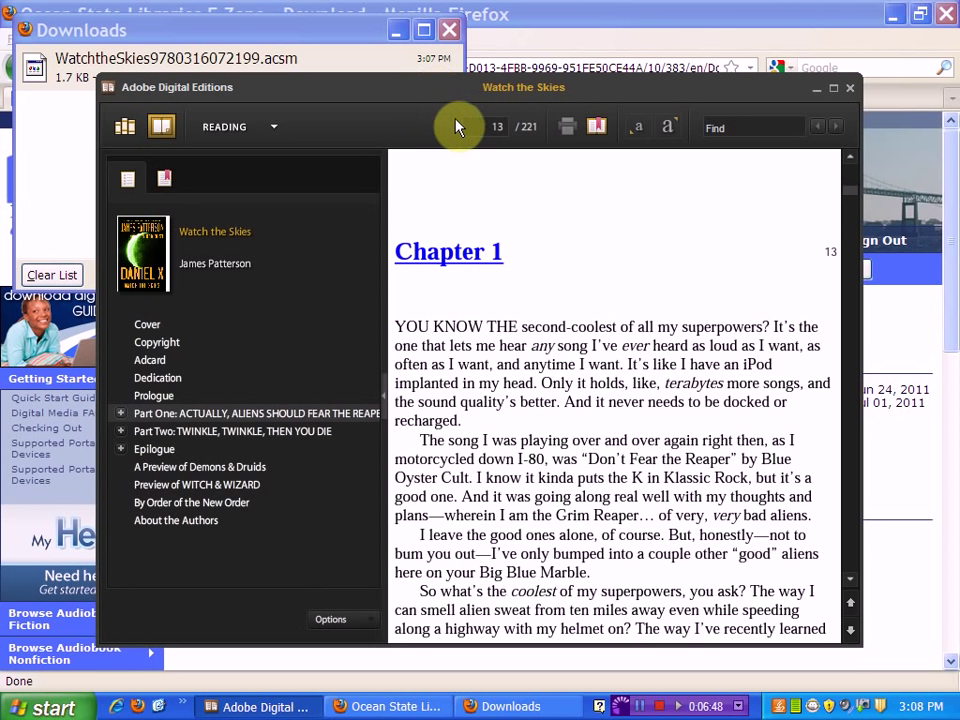
# Return Watch the Skies early from its Library view menu, then close Digital Editions.
pyautogui.click(125, 130)
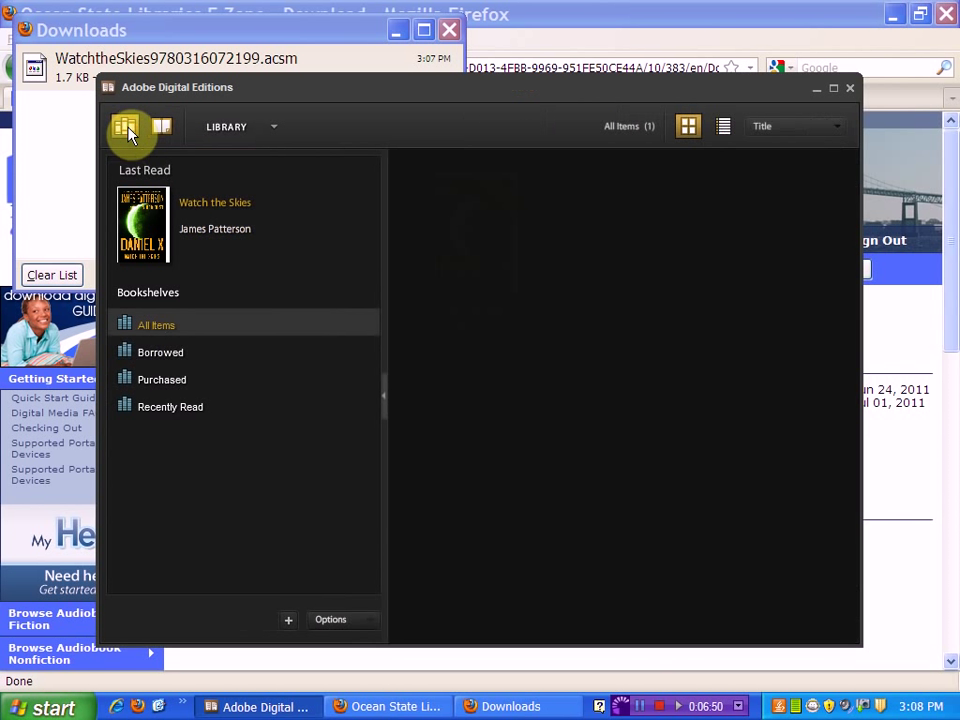
pyautogui.moveTo(422, 220)
pyautogui.click(413, 177)
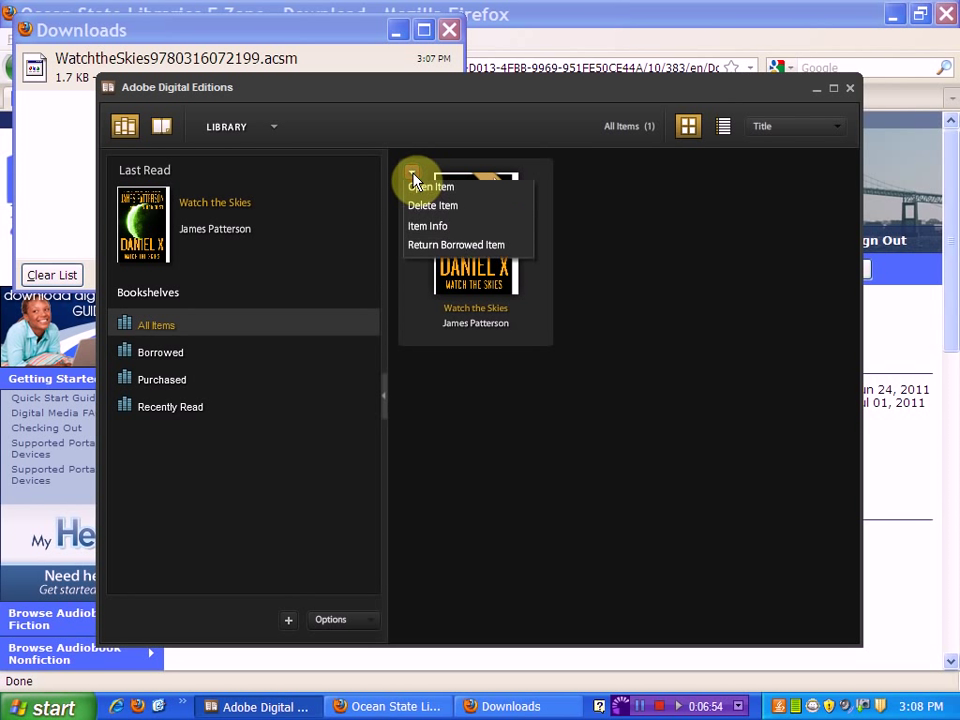
pyautogui.click(447, 248)
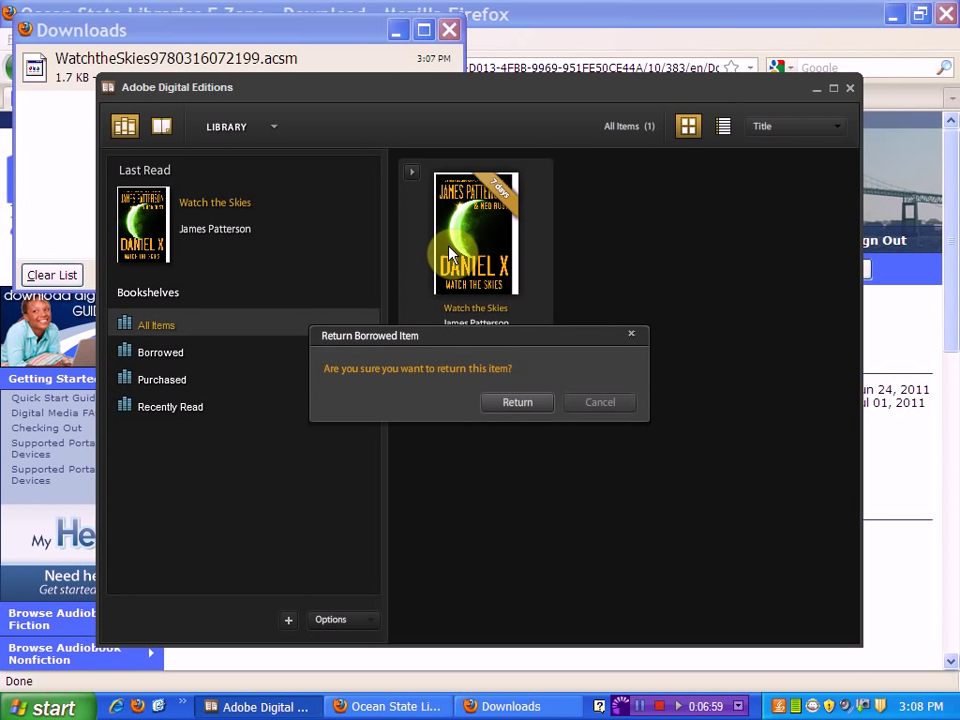
pyautogui.click(544, 409)
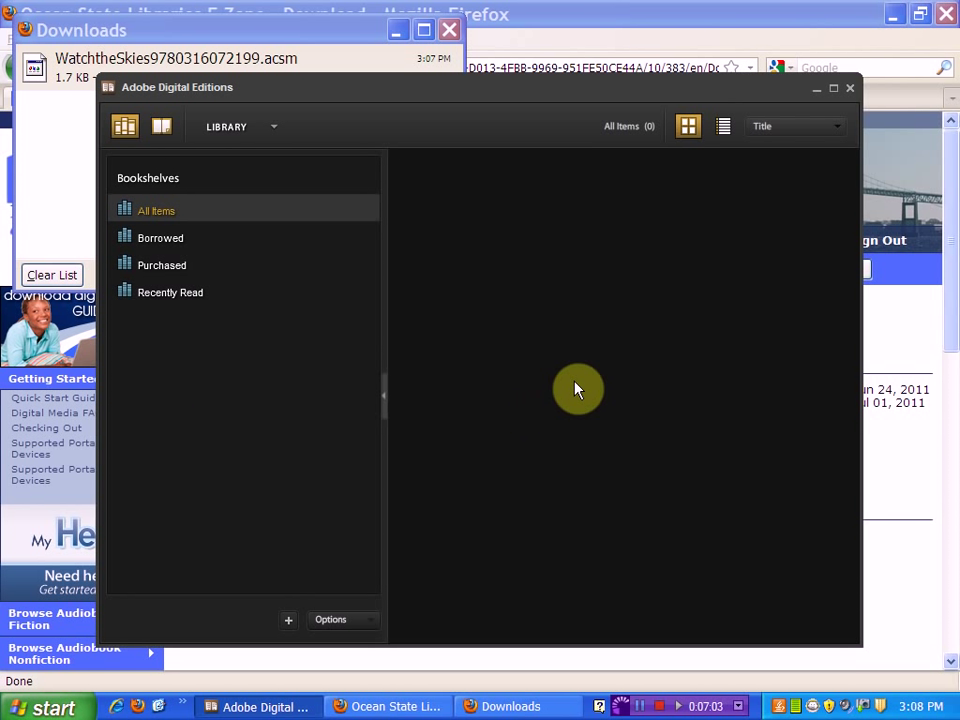
pyautogui.click(850, 88)
# Close the Downloads window and open My Checkouts from the My Digital Account page.
pyautogui.click(449, 29)
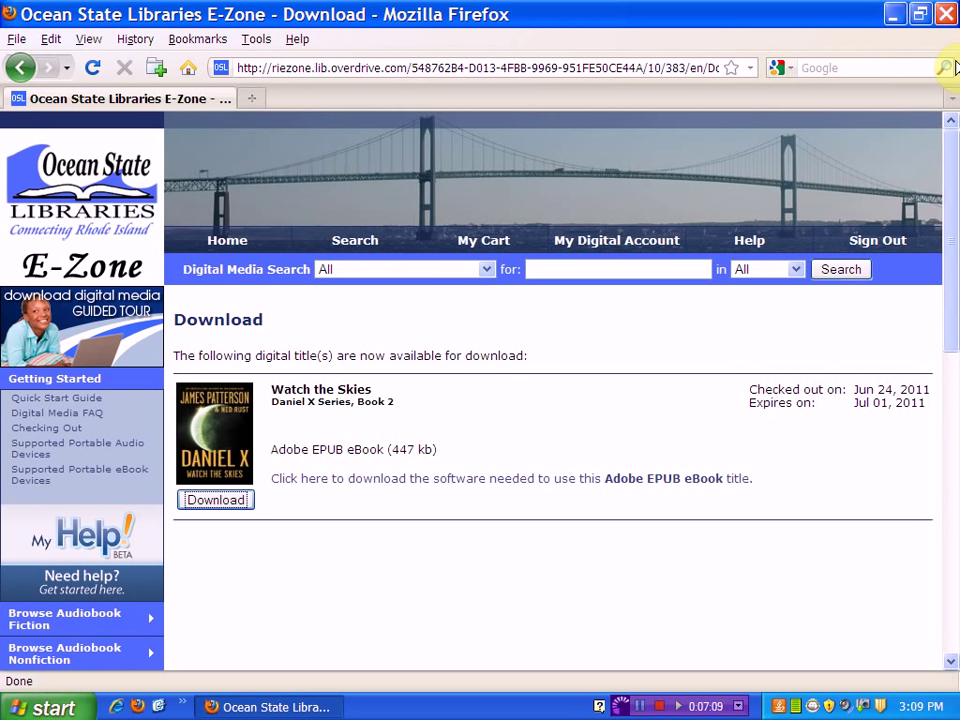
pyautogui.click(662, 250)
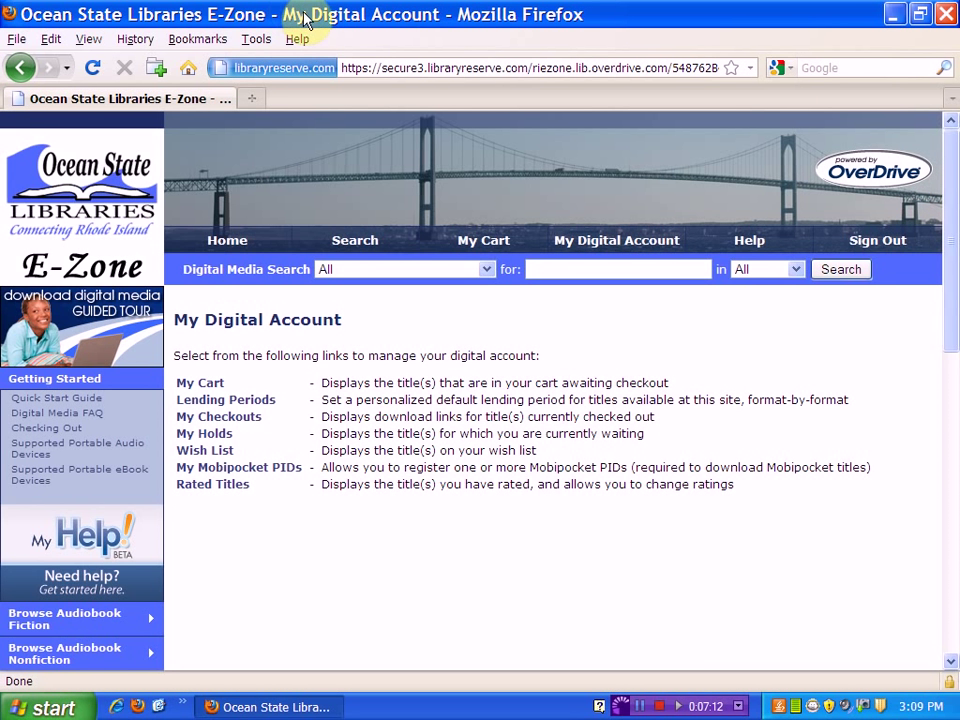
pyautogui.click(248, 418)
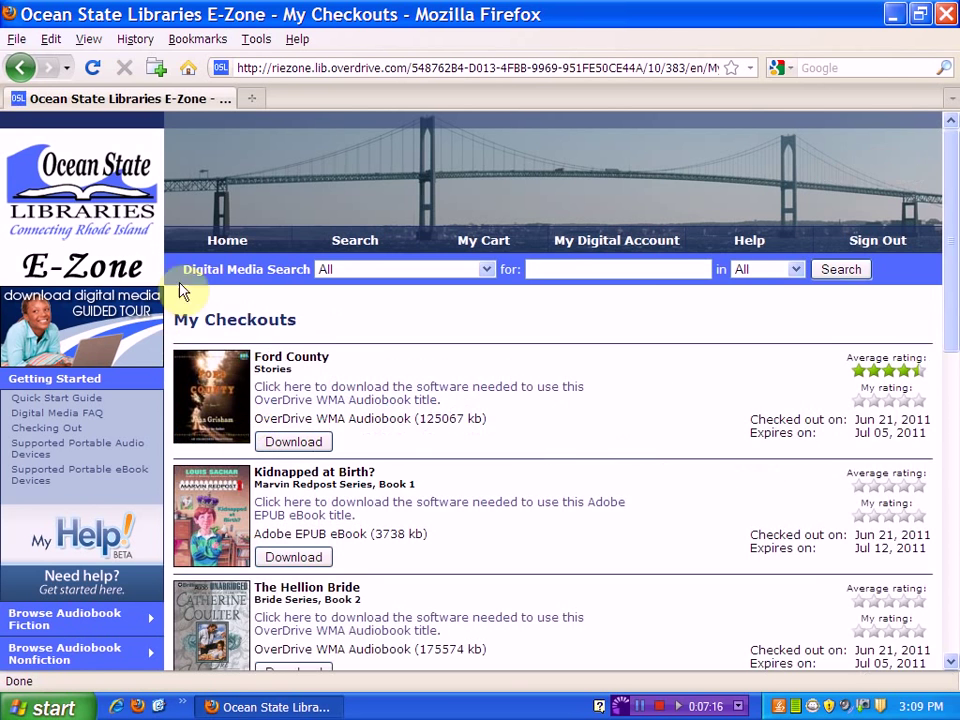
pyautogui.moveTo(955, 318)
pyautogui.mouseDown()
pyautogui.moveTo(953, 390)
pyautogui.moveTo(955, 298)
pyautogui.mouseUp()
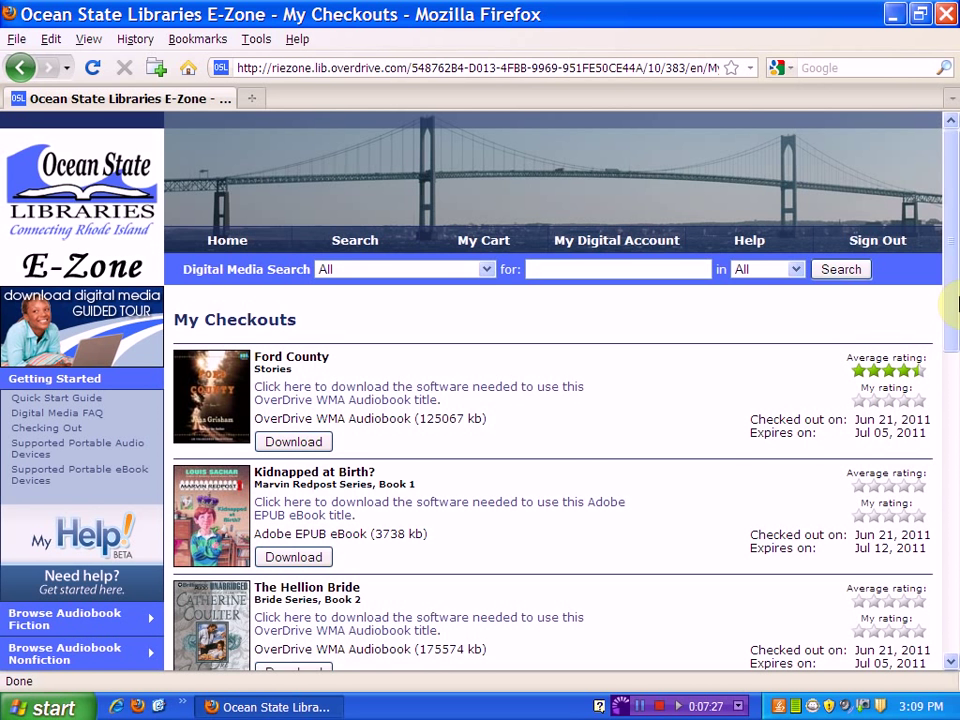
# From My Digital Account, view My Cart, My Checkouts and Lending Periods, then open My Holds.
pyautogui.click(638, 248)
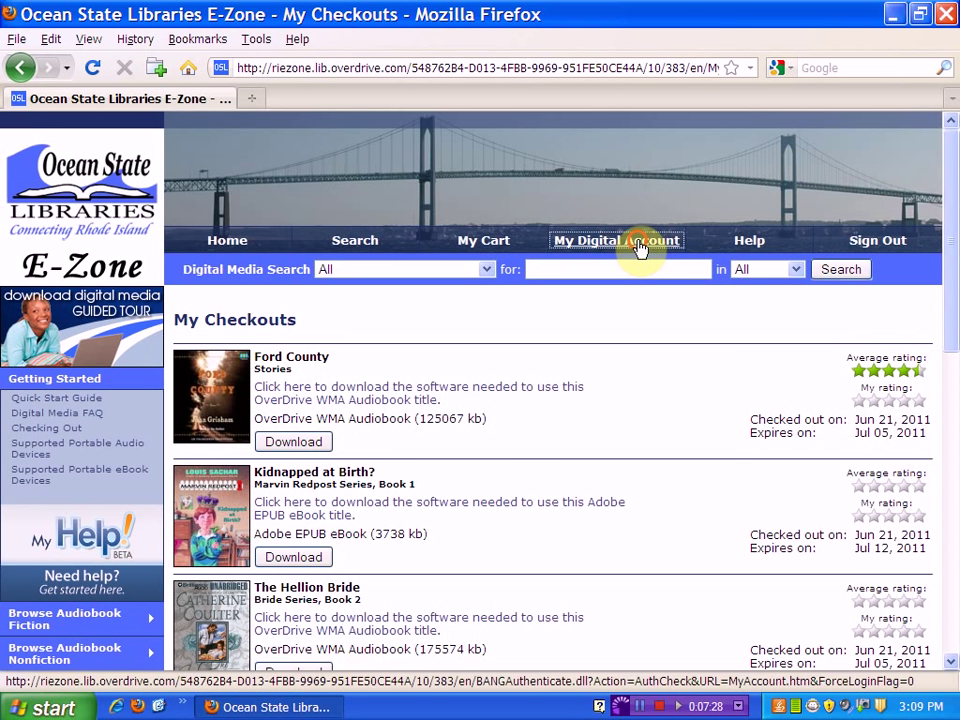
pyautogui.click(206, 384)
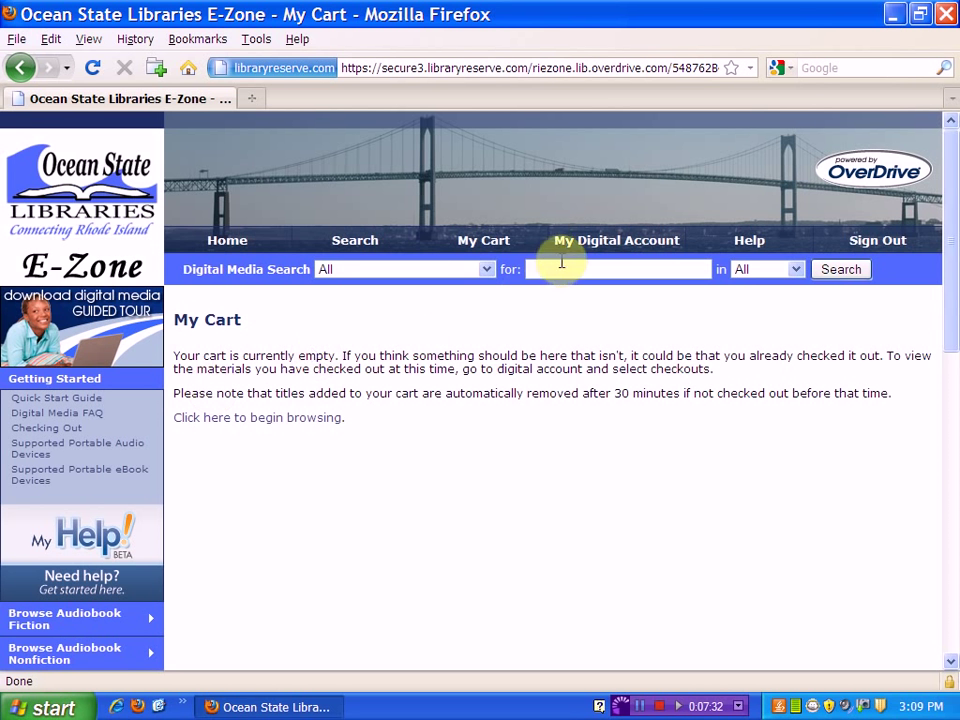
pyautogui.click(20, 67)
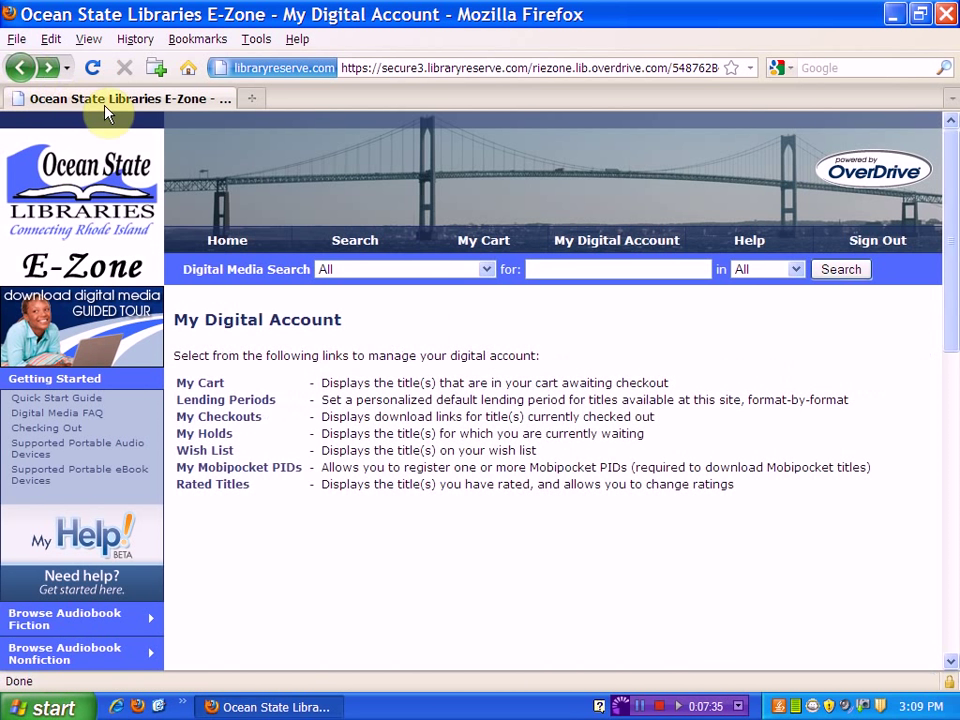
pyautogui.click(240, 427)
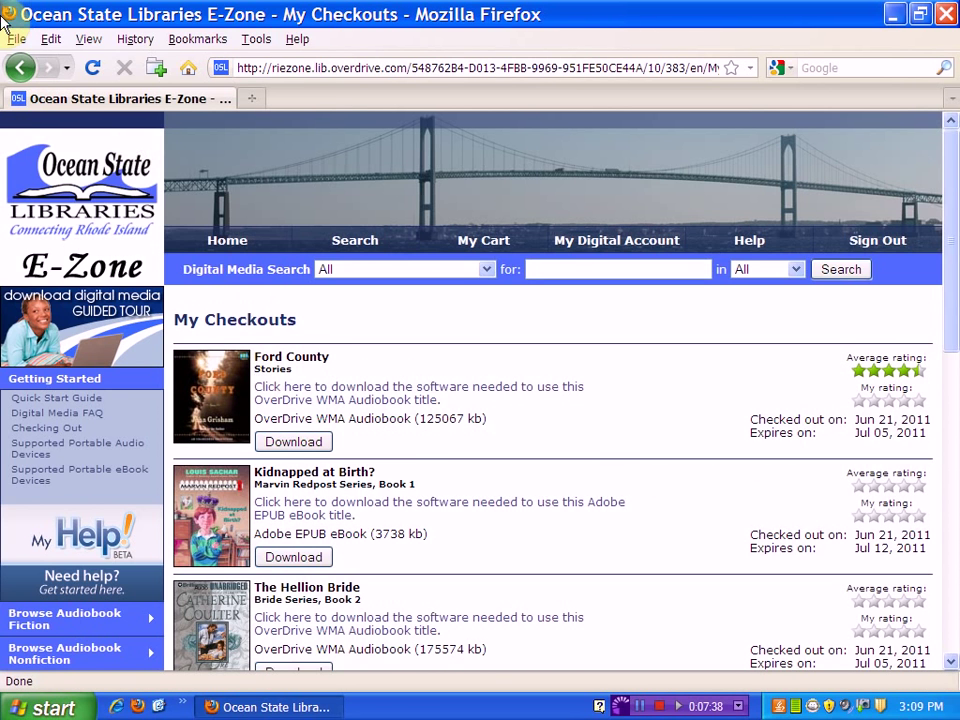
pyautogui.click(20, 70)
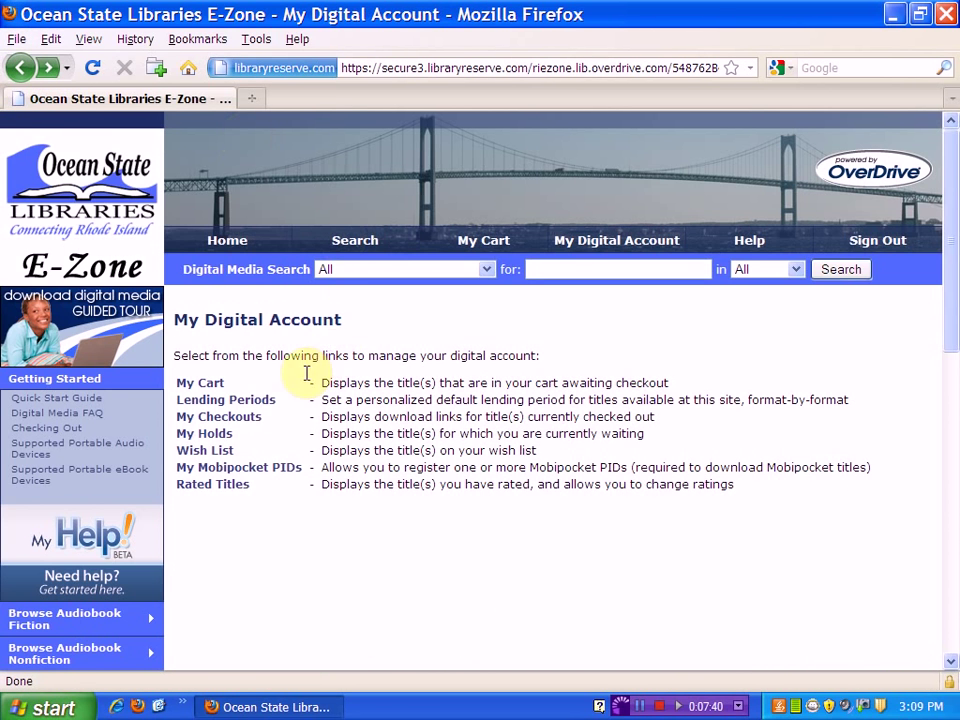
pyautogui.click(265, 410)
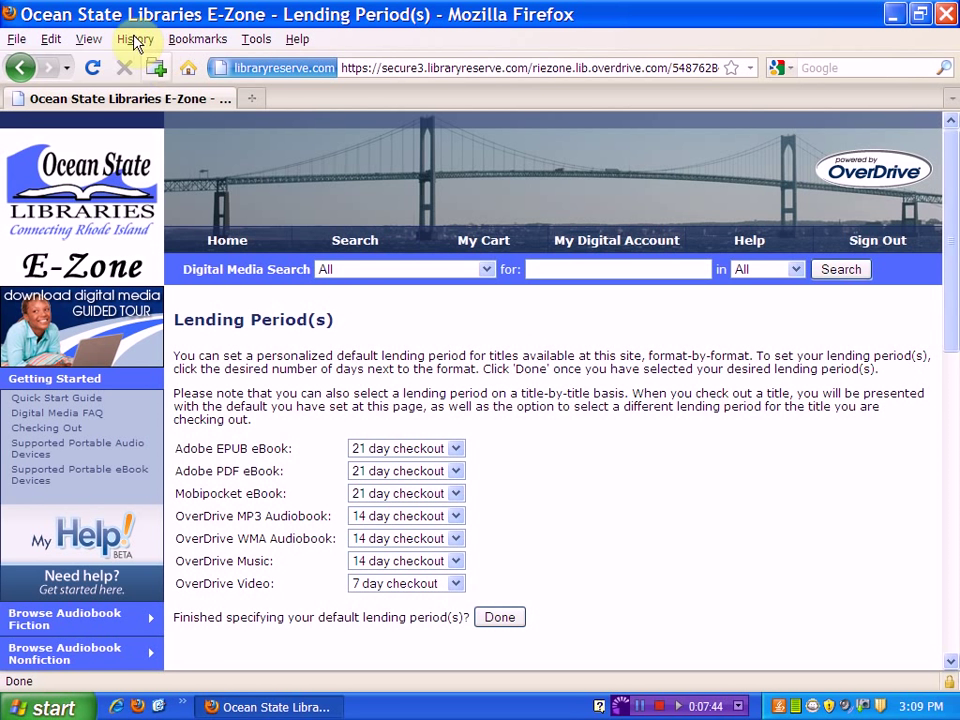
pyautogui.click(20, 67)
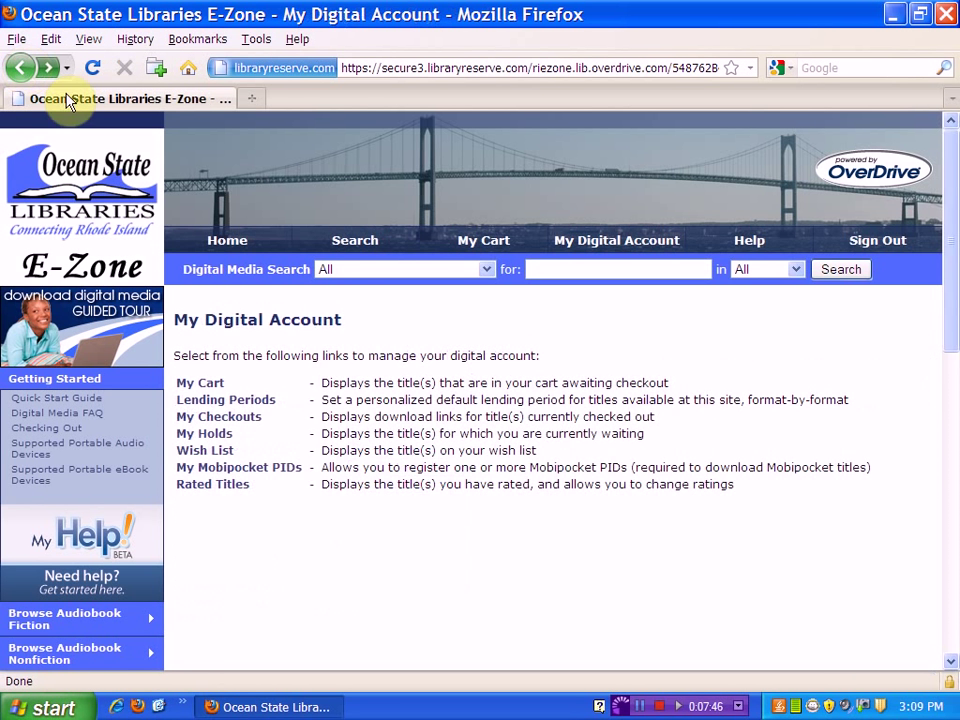
pyautogui.click(213, 436)
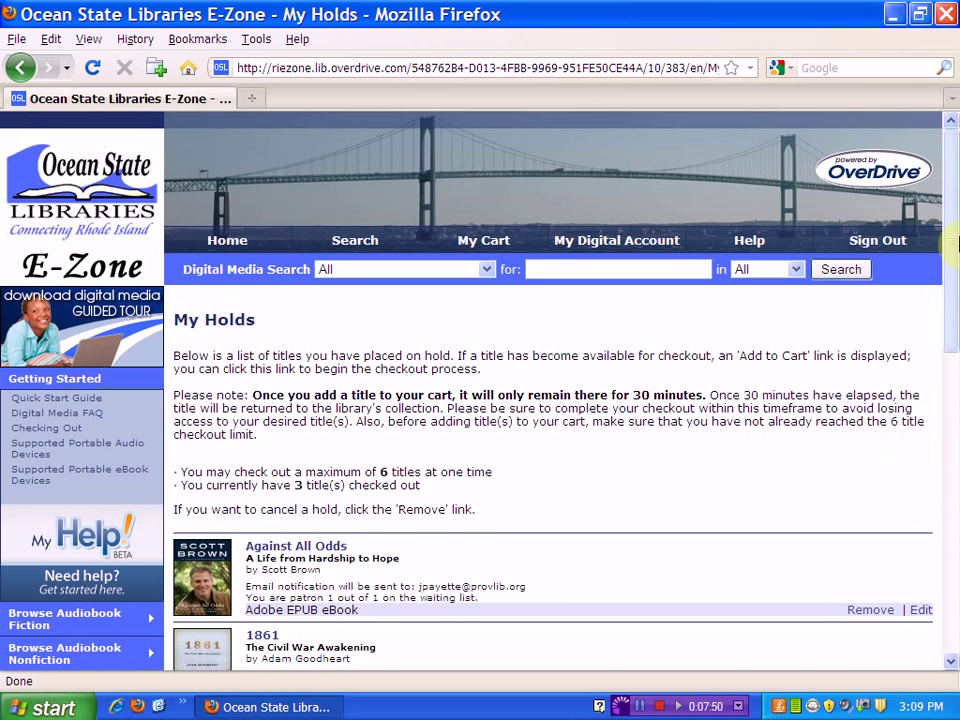
# Scroll through My Holds, then step back to the Watch the Skies download page.
pyautogui.moveTo(955, 237); pyautogui.dragTo(955, 338)
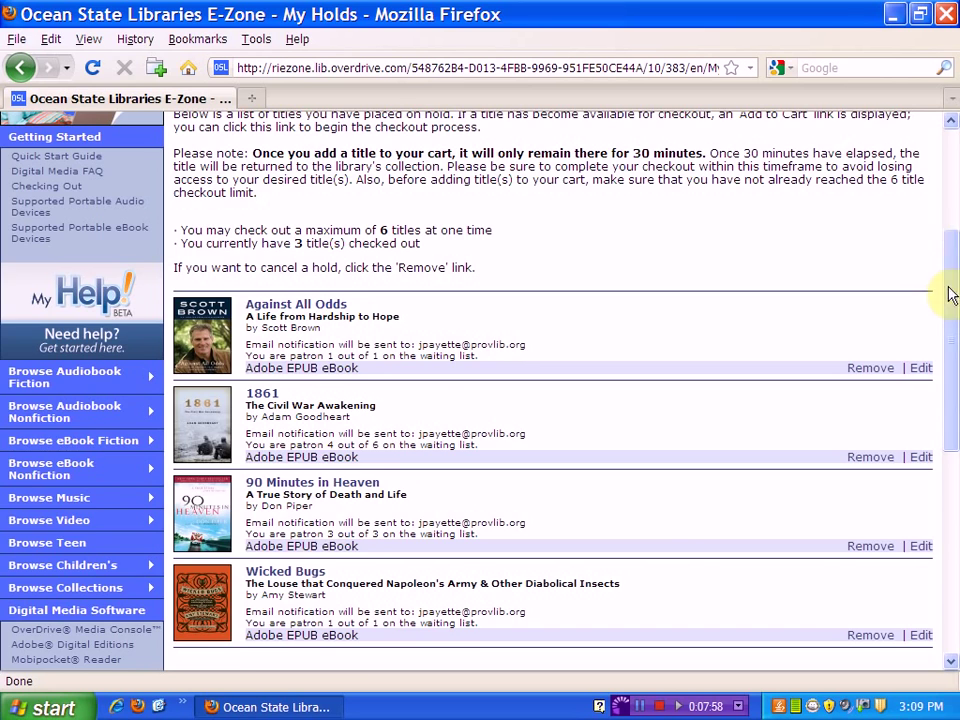
pyautogui.moveTo(955, 317); pyautogui.dragTo(955, 225)
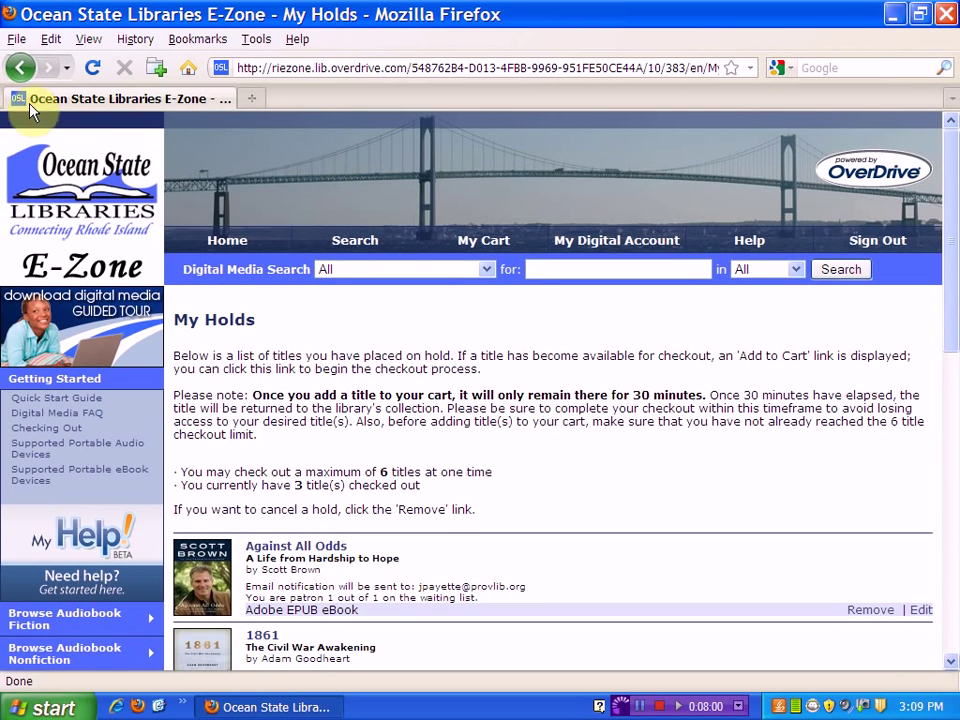
pyautogui.click(21, 67)
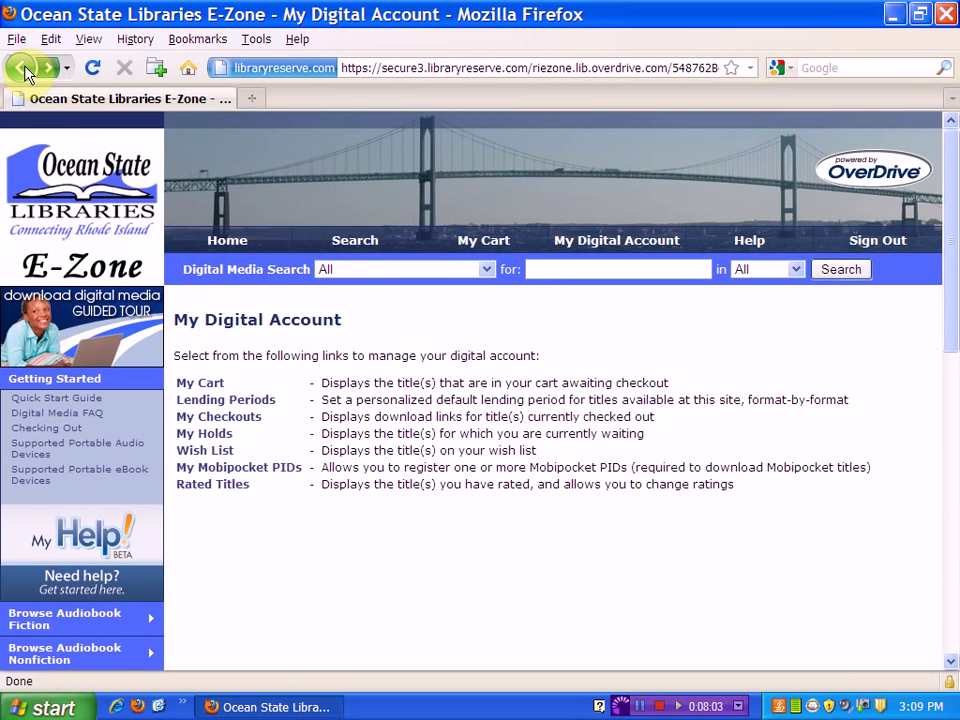
pyautogui.click(21, 67)
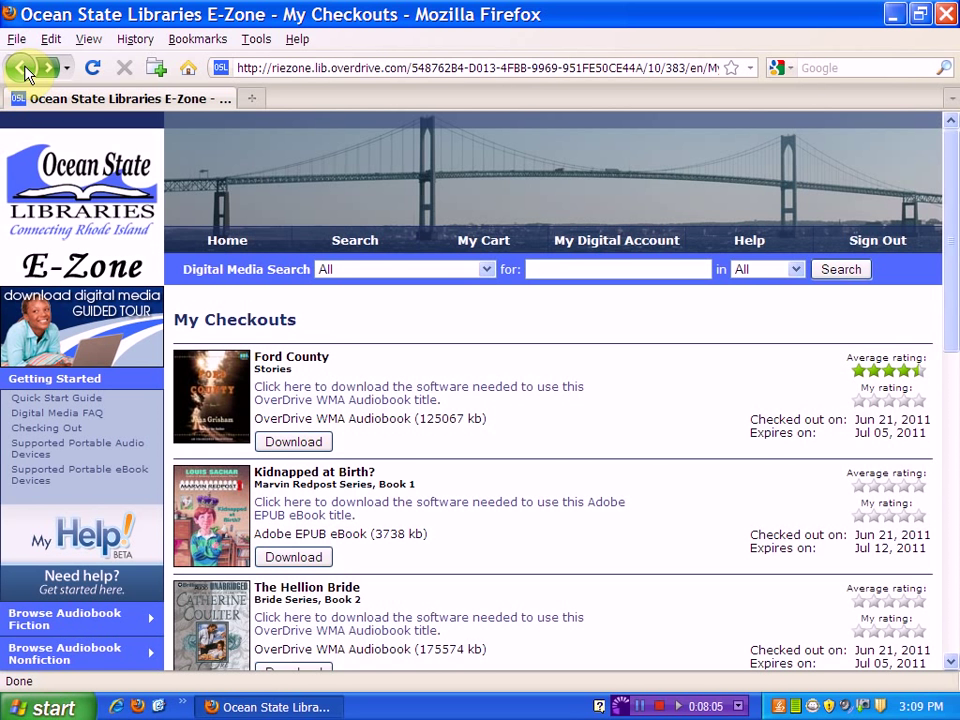
pyautogui.click(21, 67)
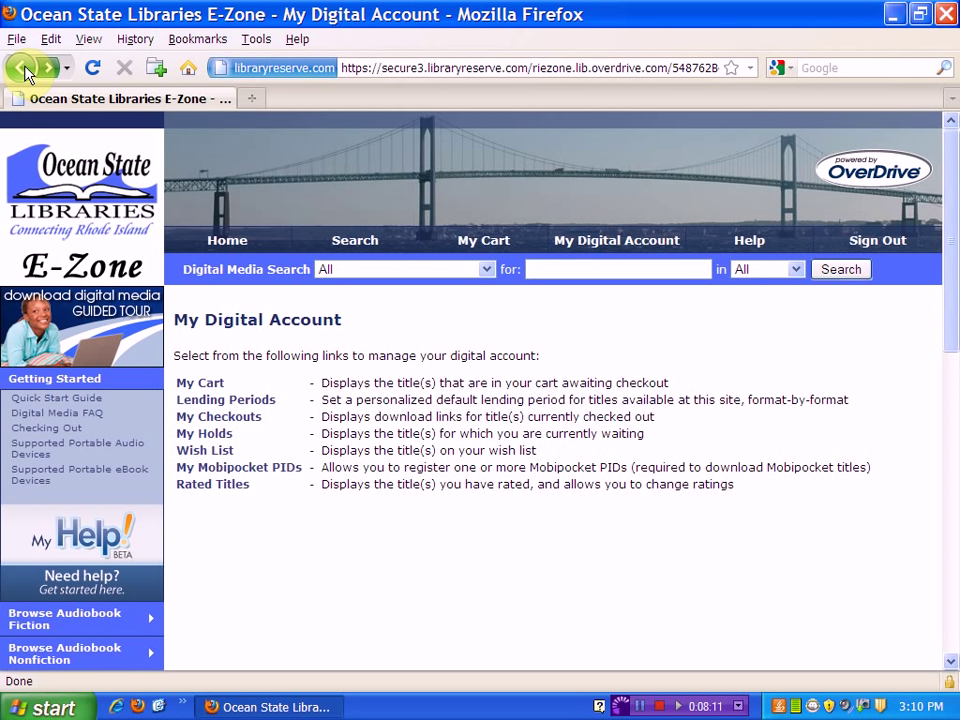
pyautogui.click(22, 67)
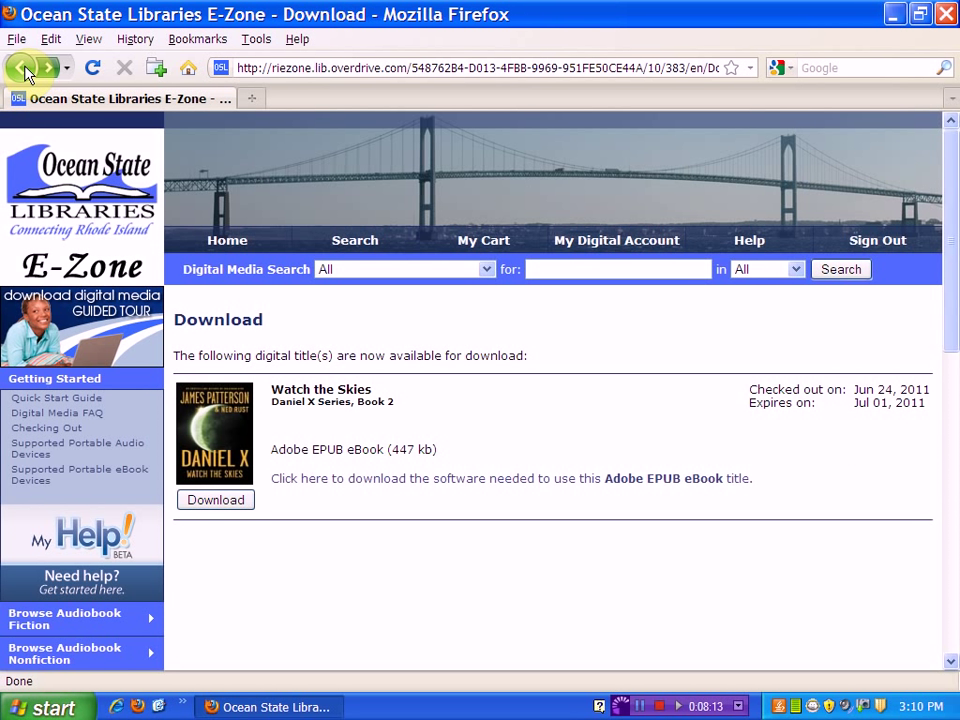